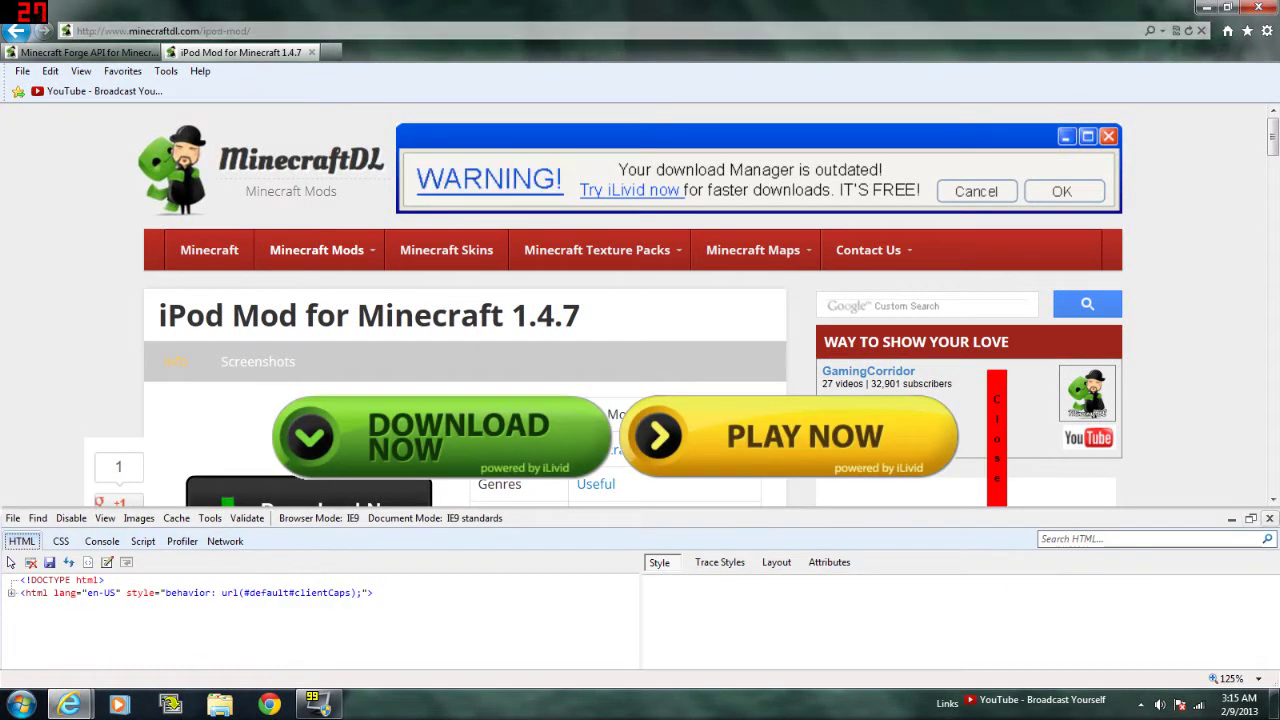
# - Close the developer tools and look over the iPod Mod and Minecraft Forge API pages for Minecraft 1.4.7
pyautogui.click(1270, 518)
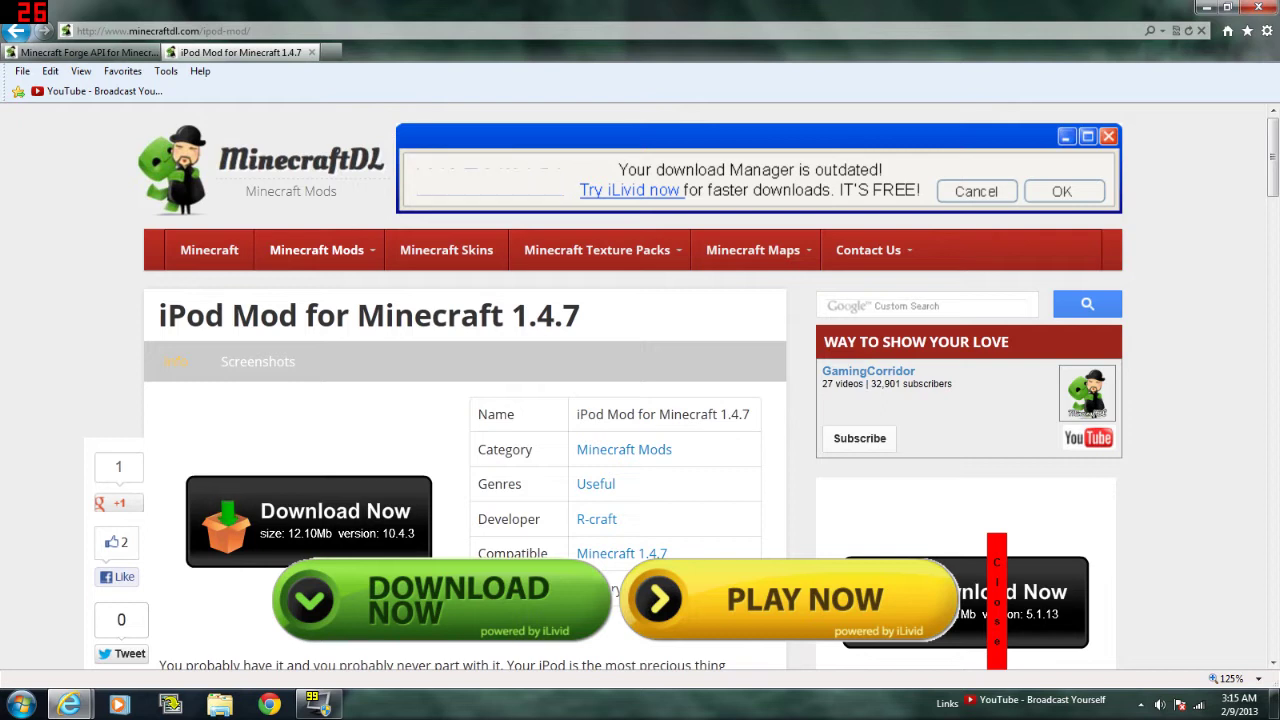
pyautogui.moveTo(160, 316)
pyautogui.mouseDown()
pyautogui.moveTo(582, 316)
pyautogui.moveTo(160, 316)
pyautogui.mouseUp()
pyautogui.click(82, 52)
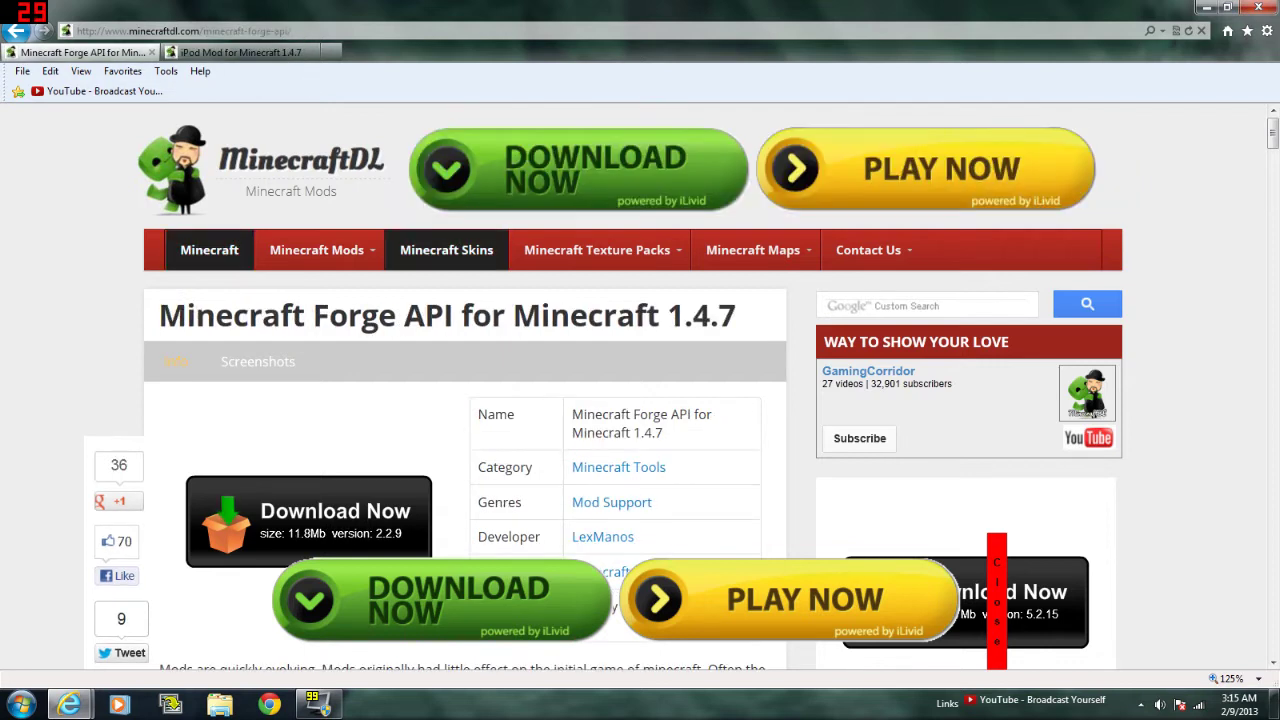
pyautogui.moveTo(313, 315); pyautogui.dragTo(348, 315)
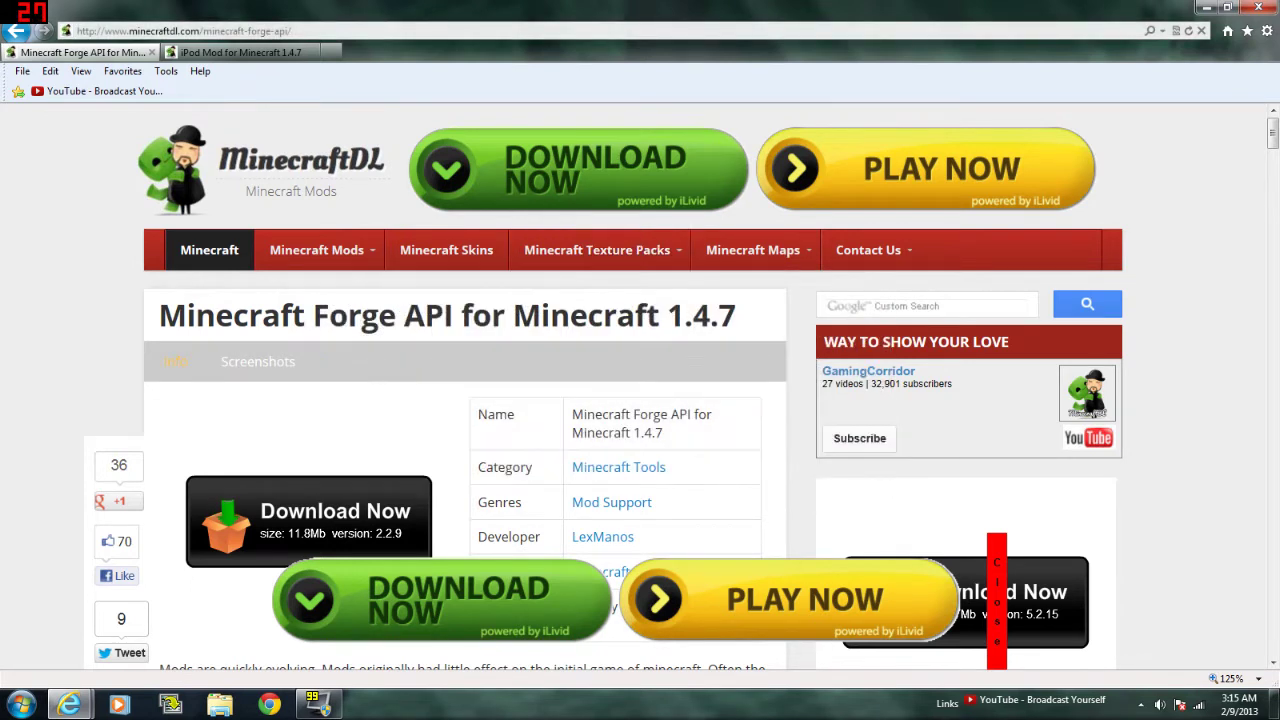
pyautogui.hotkey('ctrl', 'Tab')
pyautogui.hotkey('ctrl', 'Tab')
pyautogui.hotkey('ctrl', 'Tab')
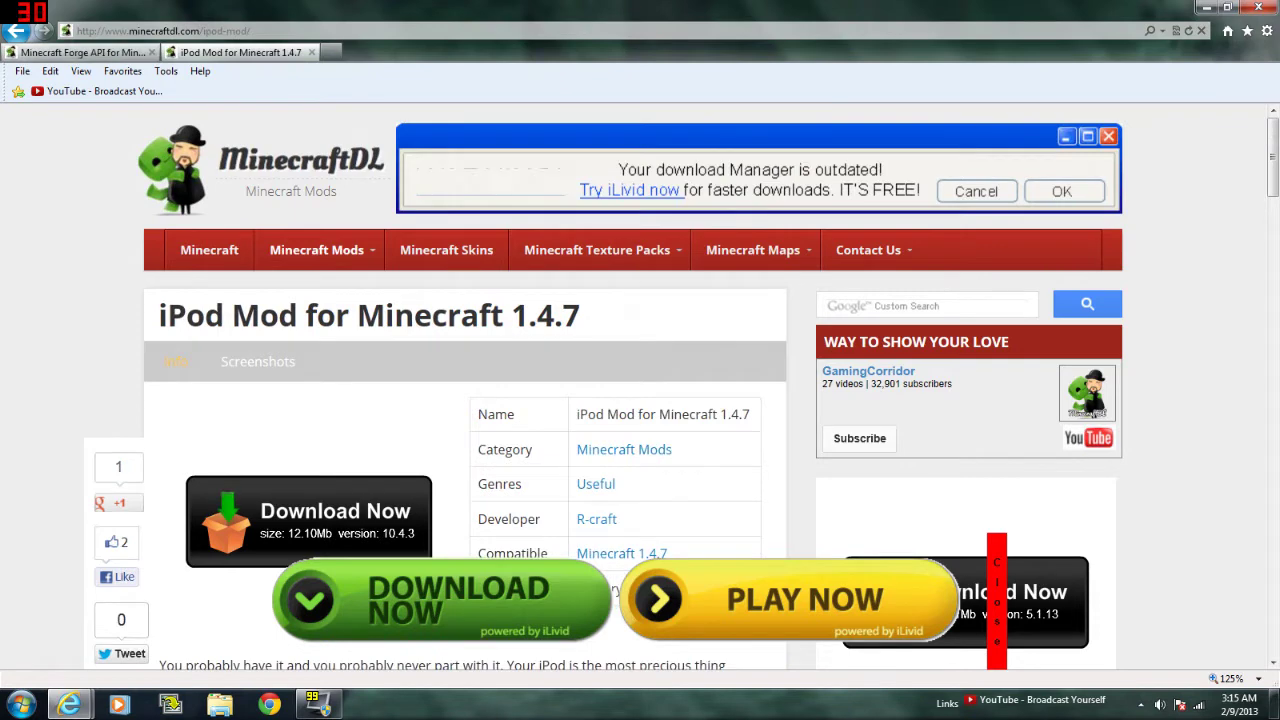
pyautogui.hotkey('ctrl', 'Tab')
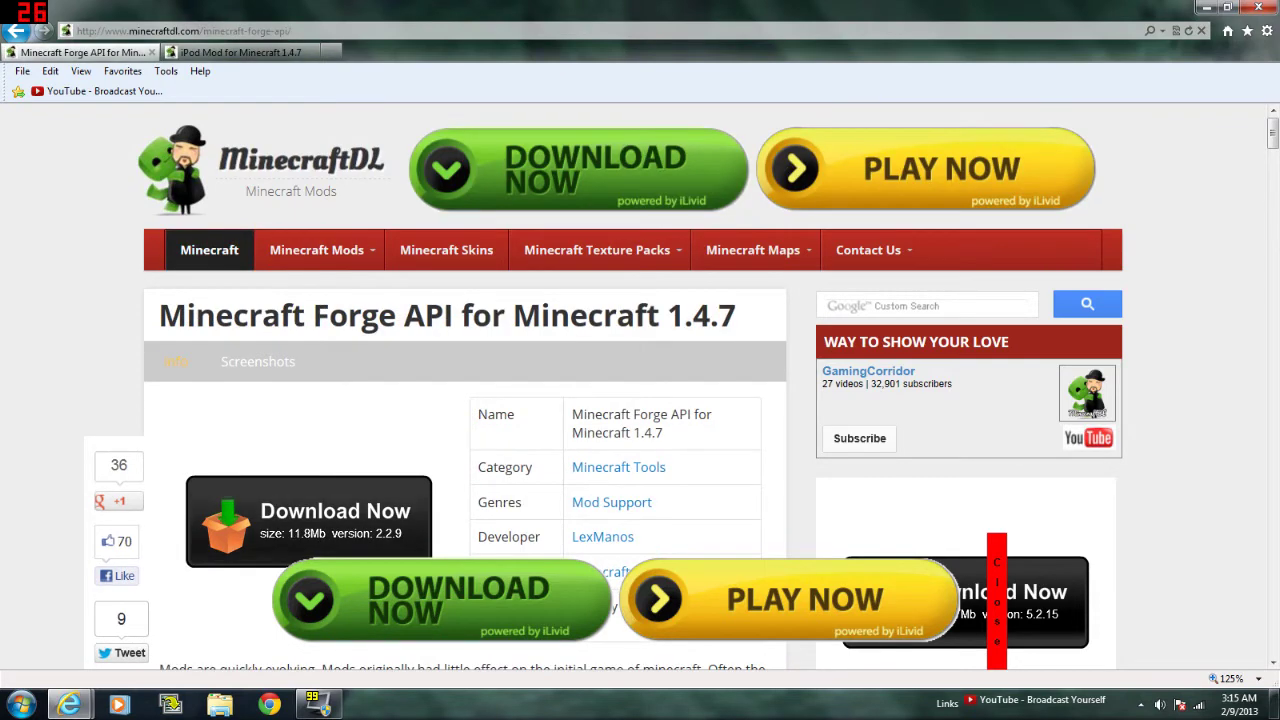
# - Review the Minecraft Forge API page down to its installation steps and download link, and close that page
pyautogui.scroll(-8, 640, 400)
pyautogui.scroll(-10, 640, 400)
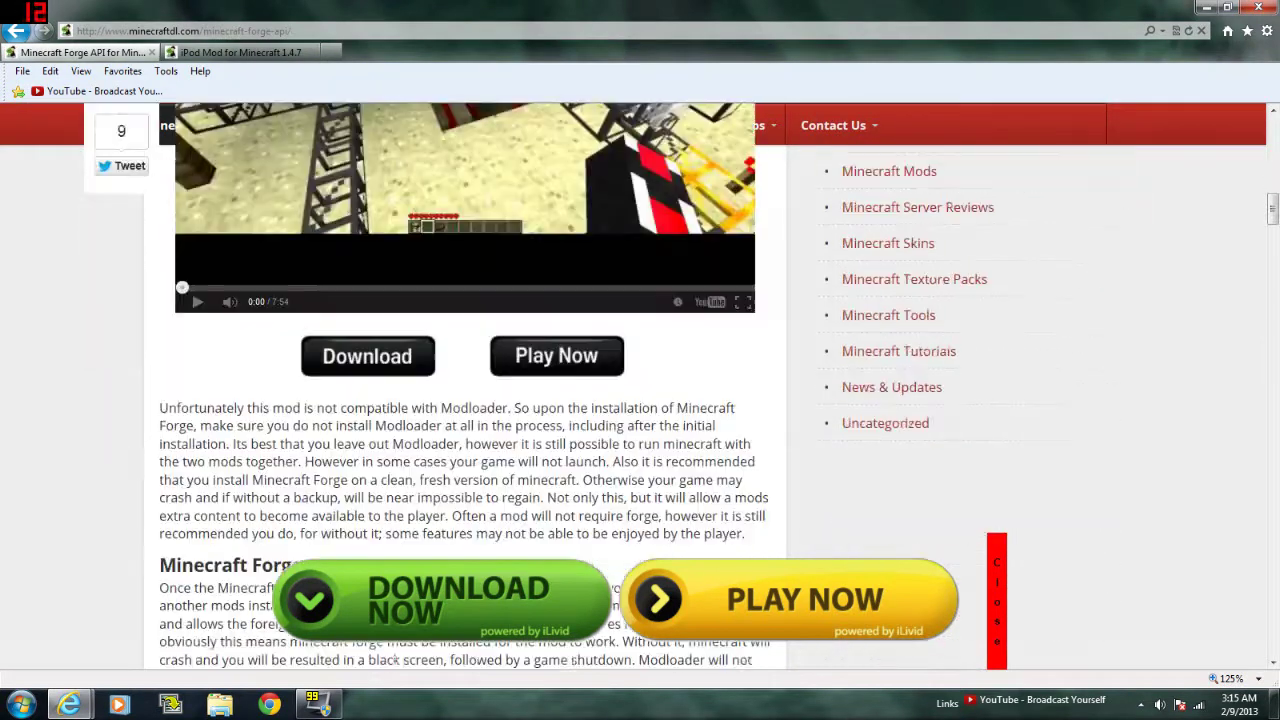
pyautogui.scroll(-4, 630, 430)
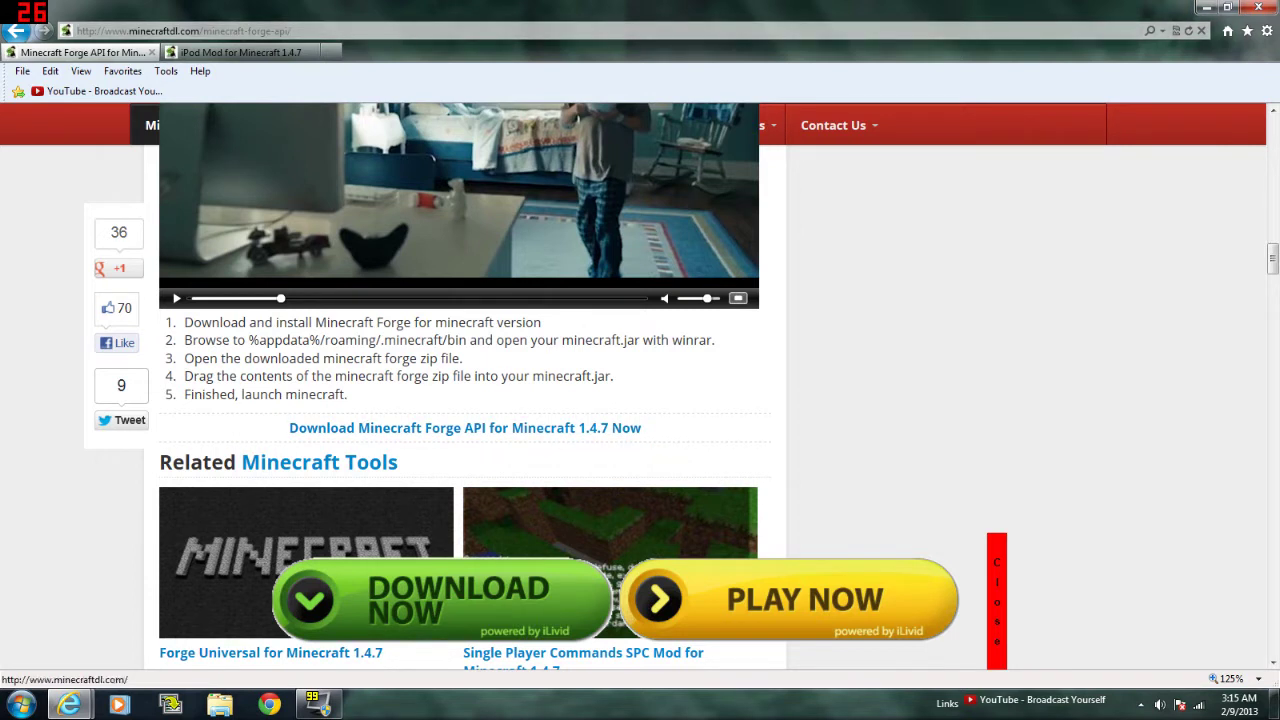
pyautogui.click(152, 52)
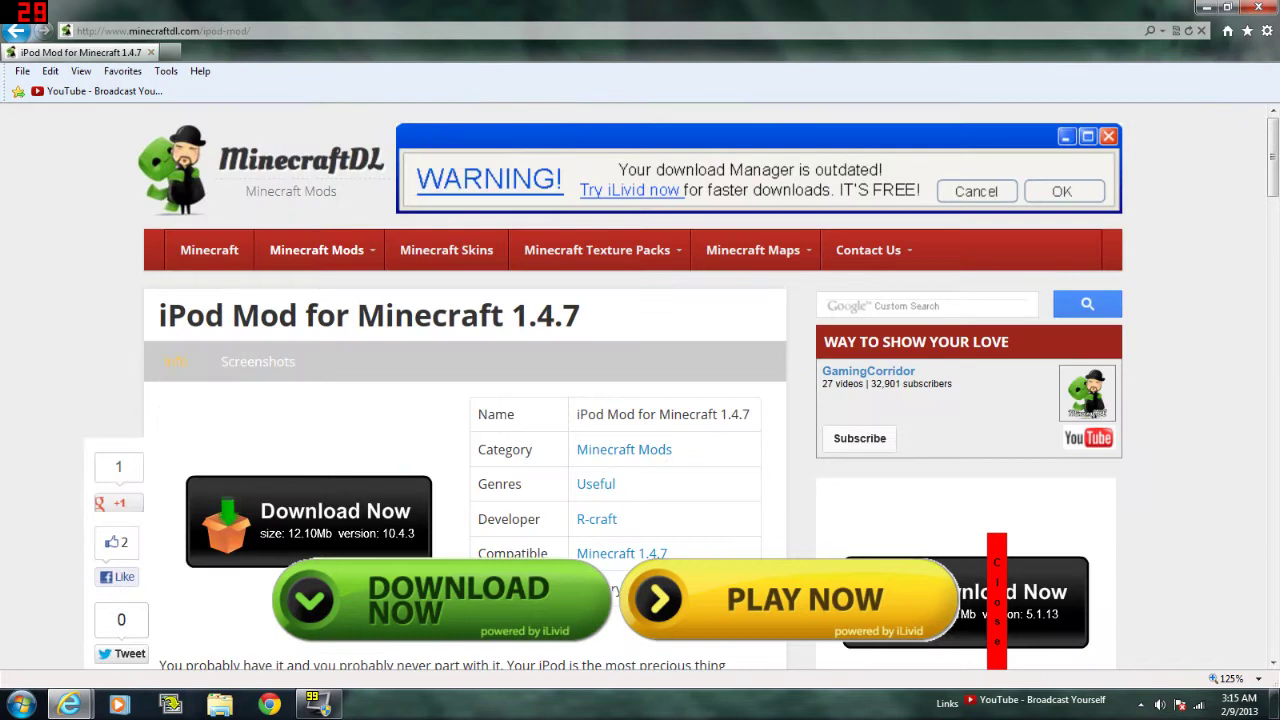
# - Locate the iPod Mod for Minecraft 1.4.7 download link below the installation steps and close the browser
pyautogui.scroll(-1, 600, 390)
pyautogui.scroll(-15, 640, 400)
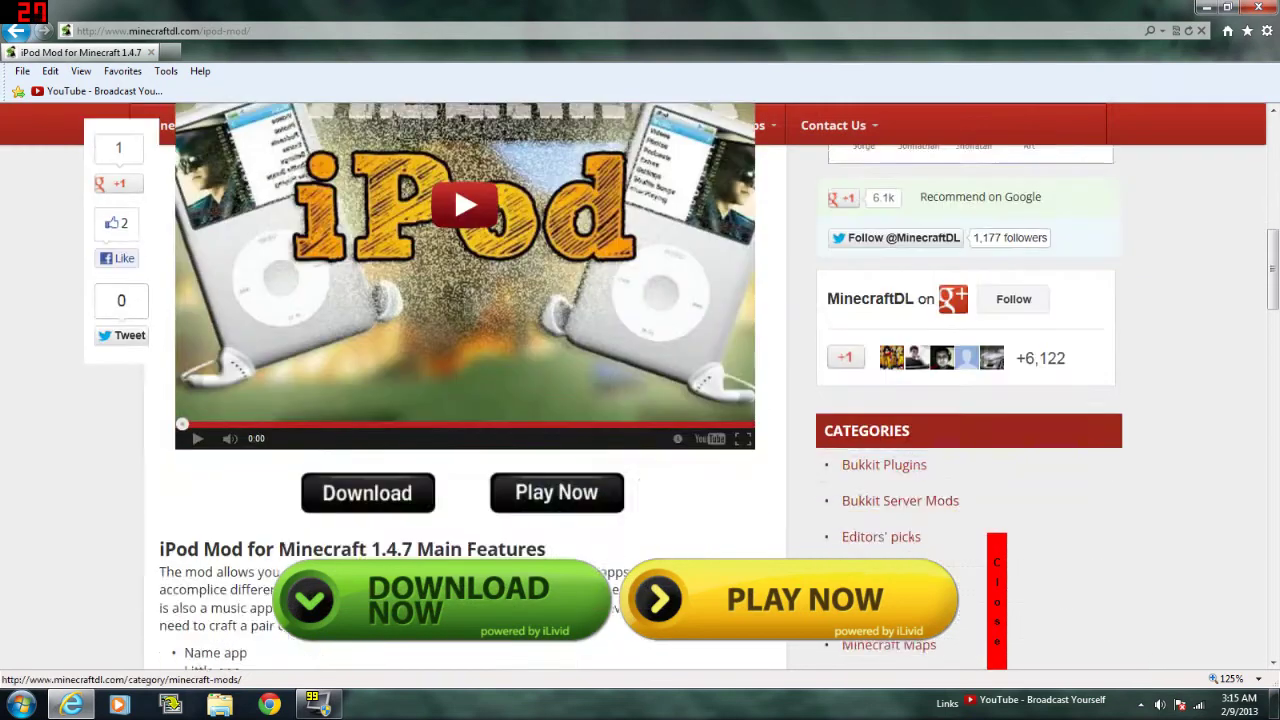
pyautogui.scroll(-4, 460, 400)
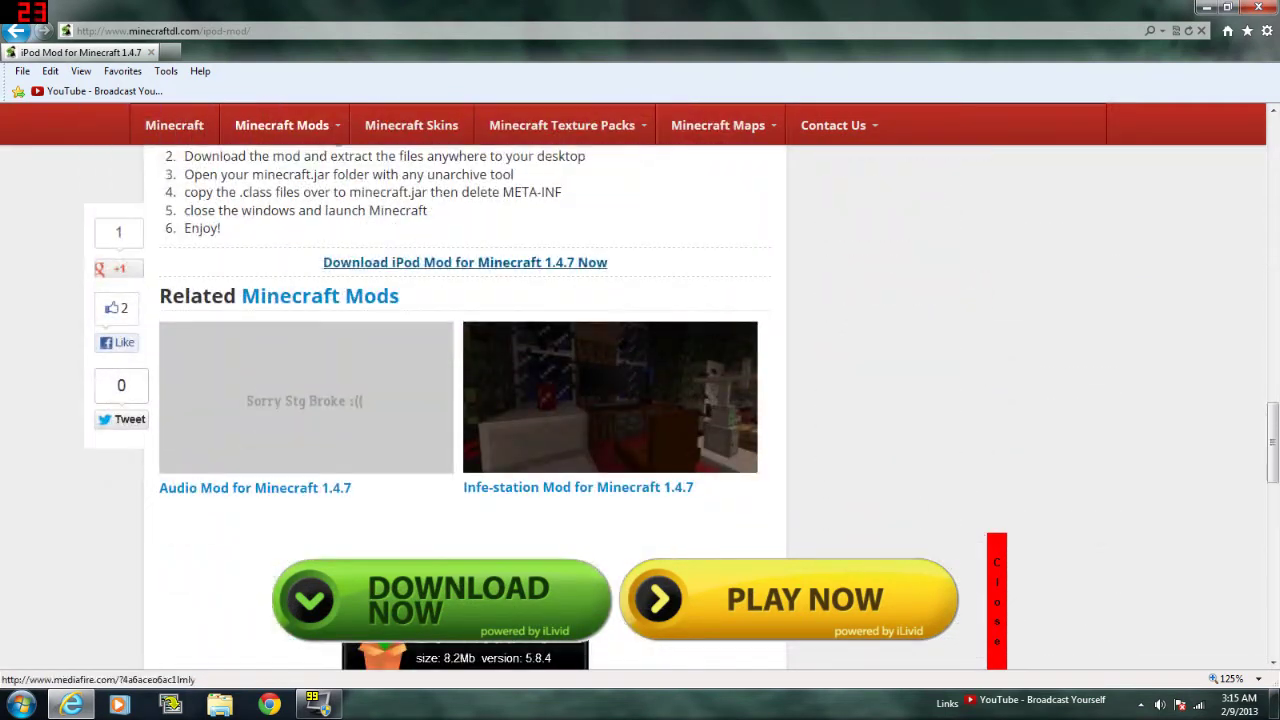
pyautogui.moveTo(465, 277); pyautogui.dragTo(385, 266)
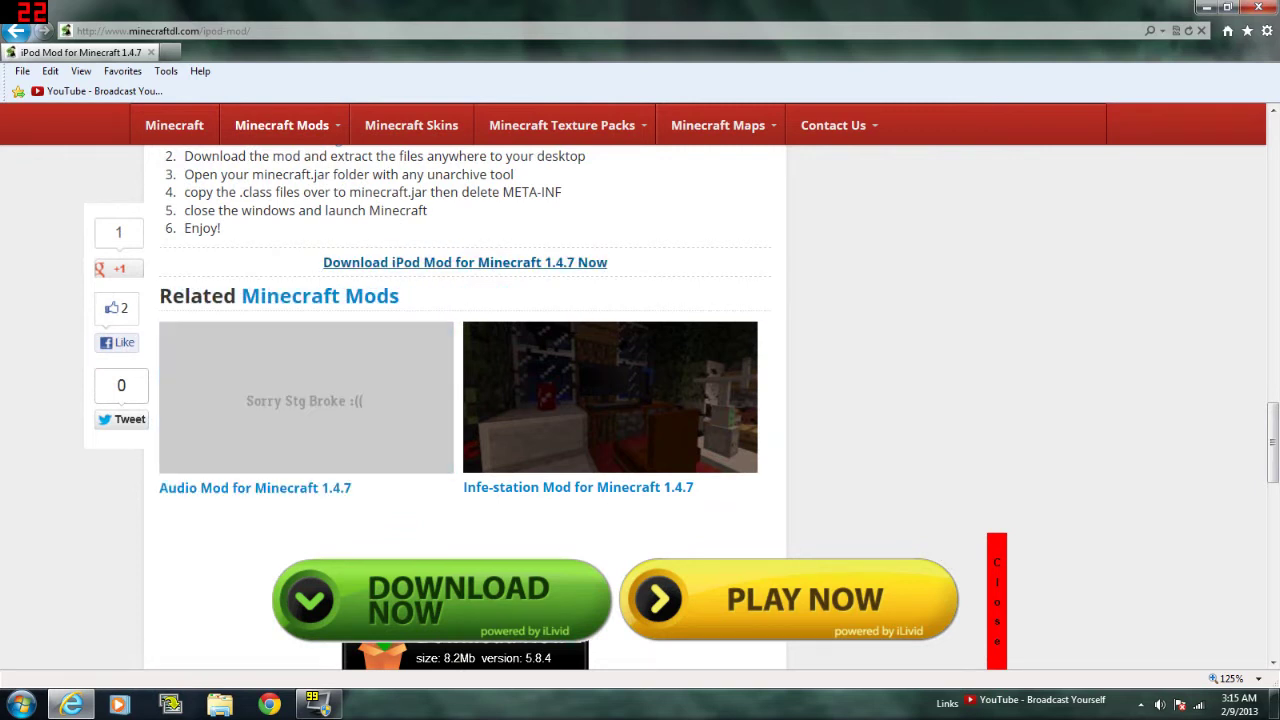
pyautogui.click(1260, 7)
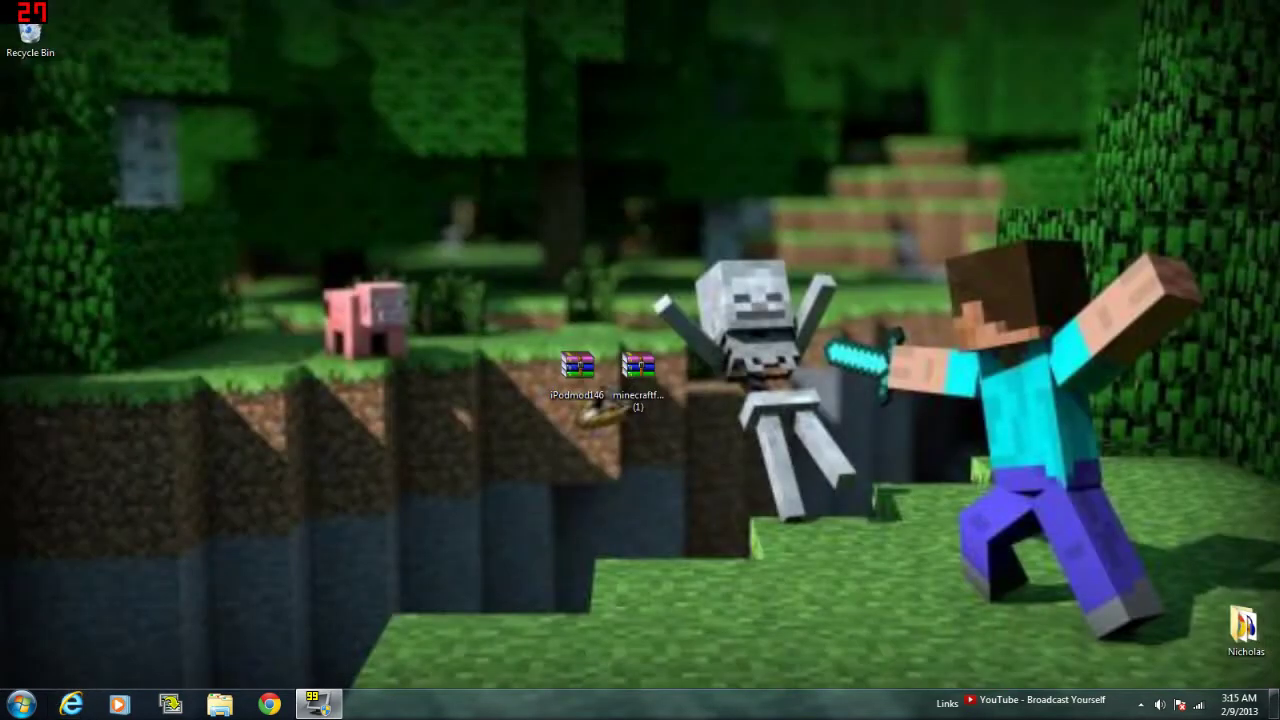
pyautogui.moveTo(666, 530); pyautogui.dragTo(797, 380)
pyautogui.moveTo(664, 380); pyautogui.dragTo(715, 430)
pyautogui.moveTo(515, 312); pyautogui.dragTo(579, 322)
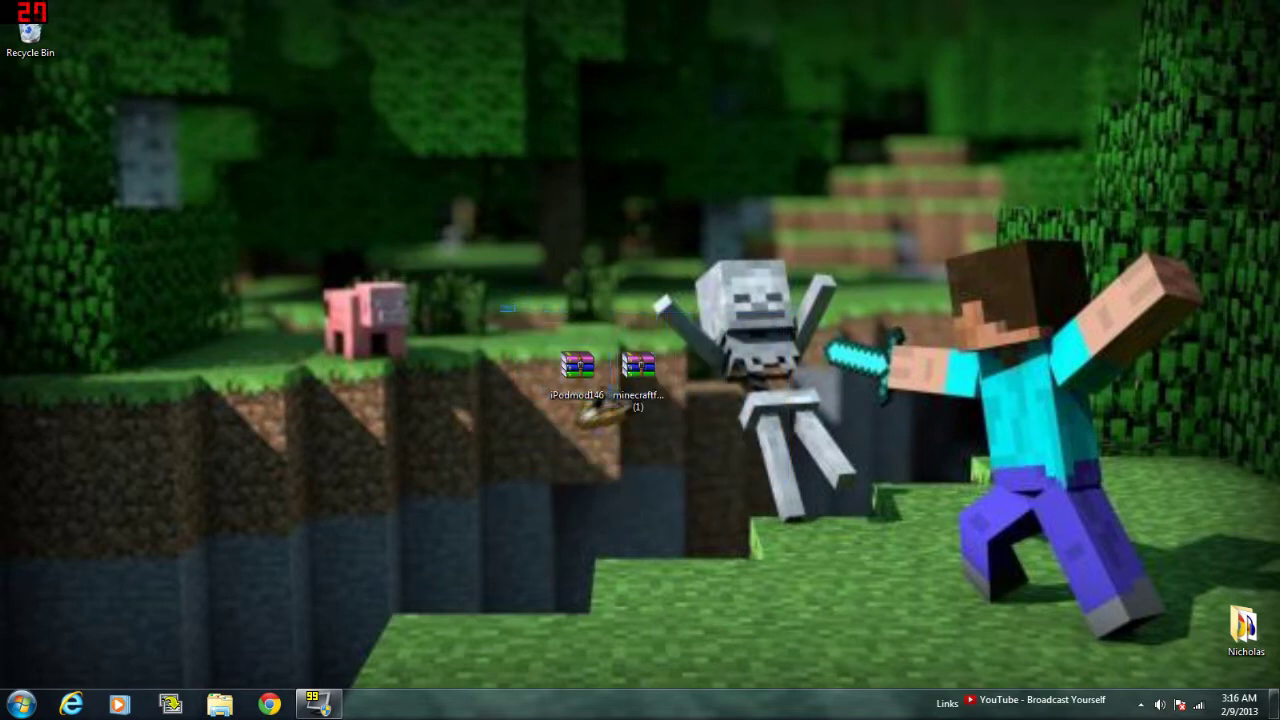
pyautogui.moveTo(465, 293); pyautogui.dragTo(454, 228)
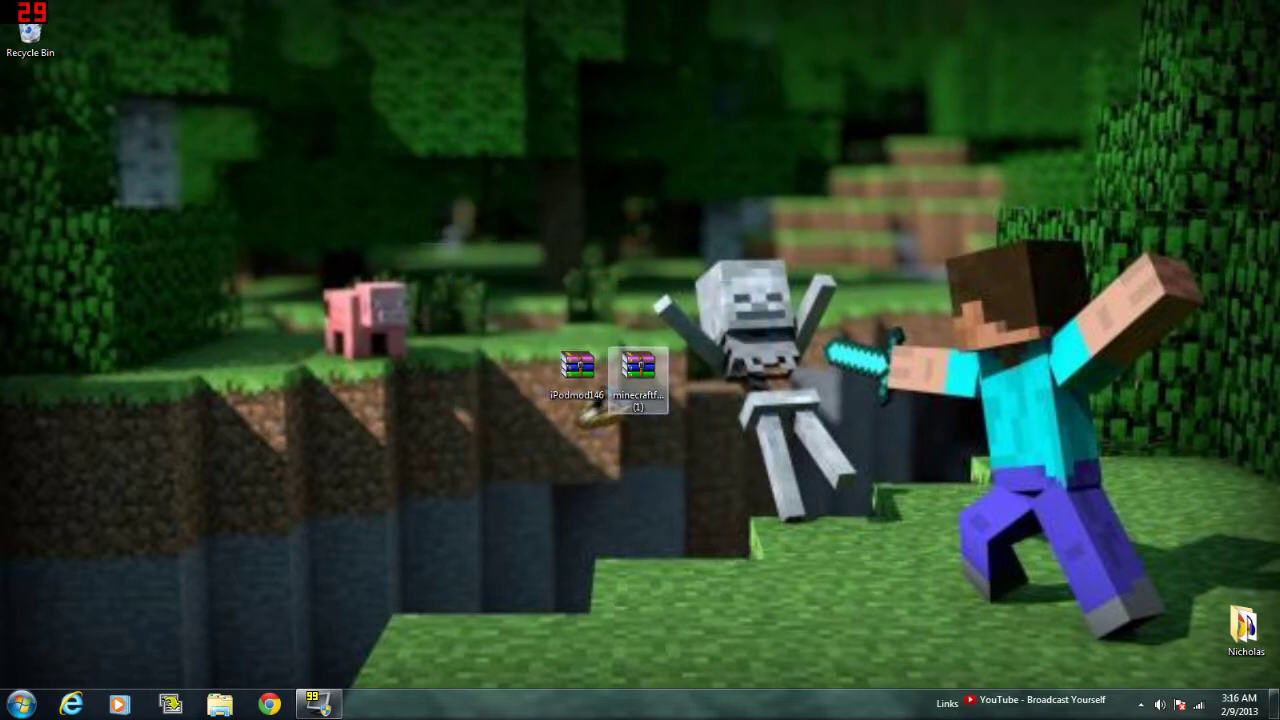
# - Open the %appdata% folder and go into the bin folder inside .minecraft
pyautogui.press('super')
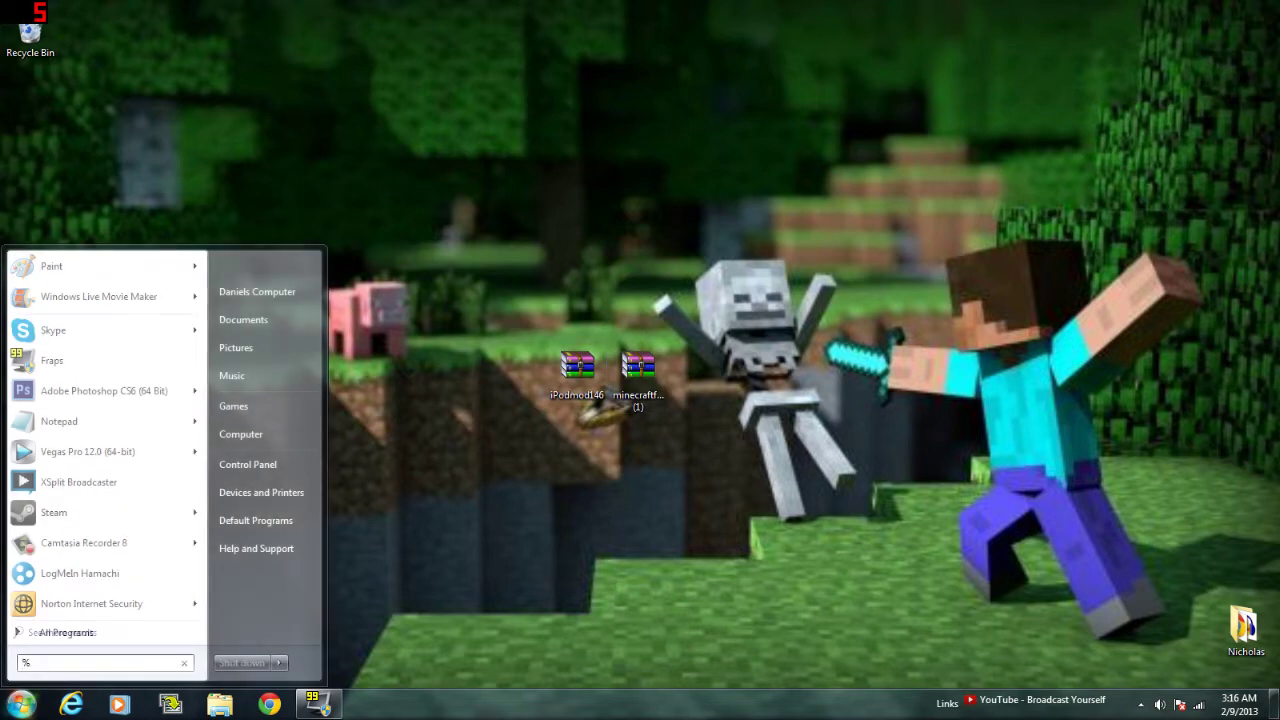
pyautogui.write('%appdata%')
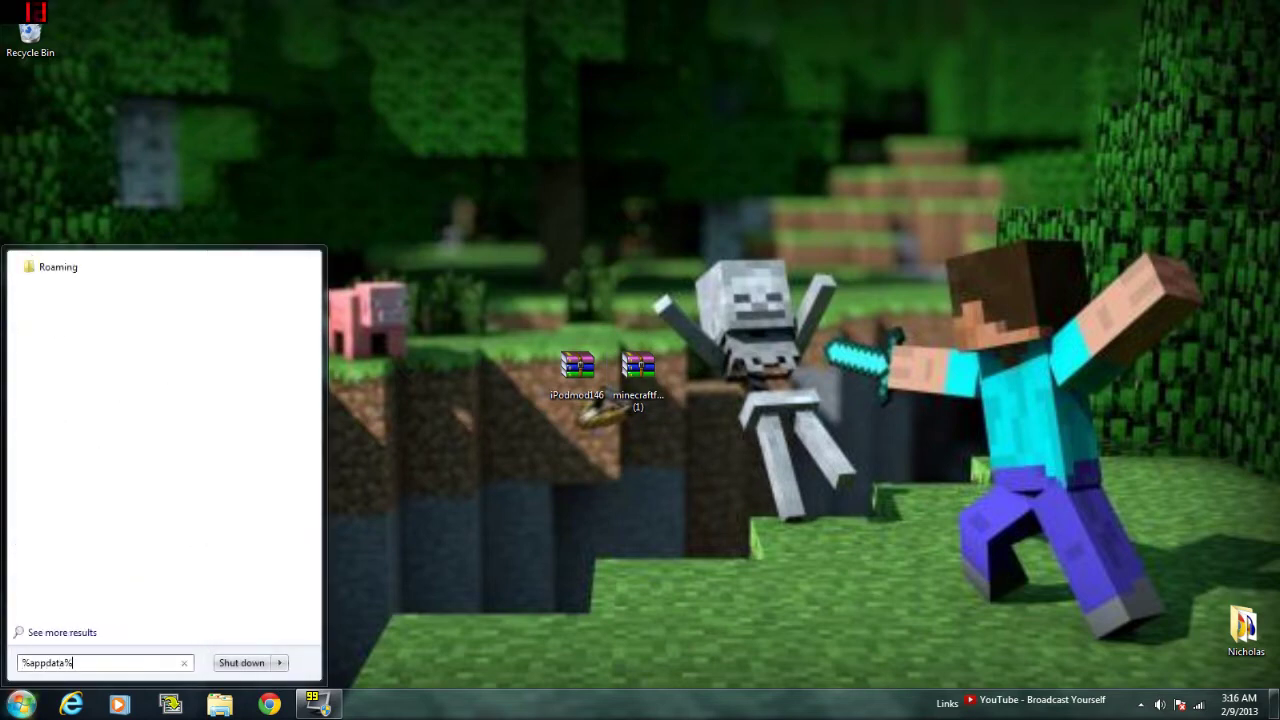
pyautogui.press('Return')
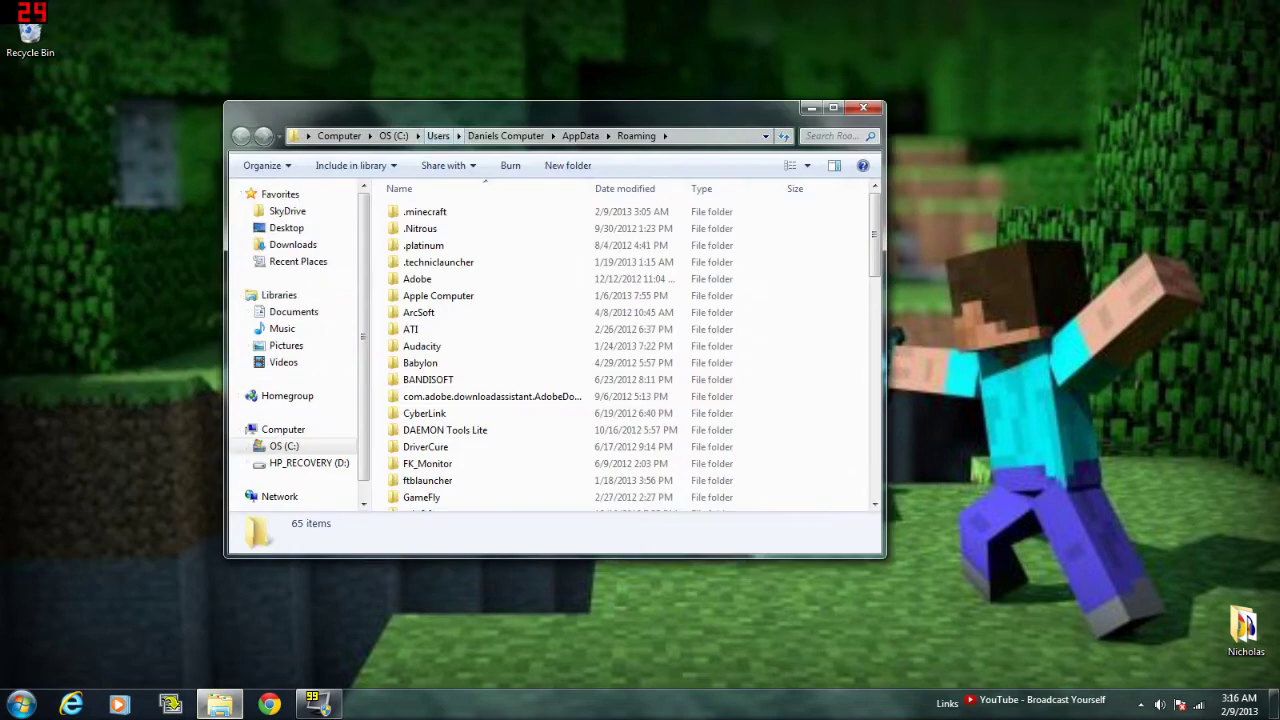
pyautogui.doubleClick(422, 212)
pyautogui.press('Return')
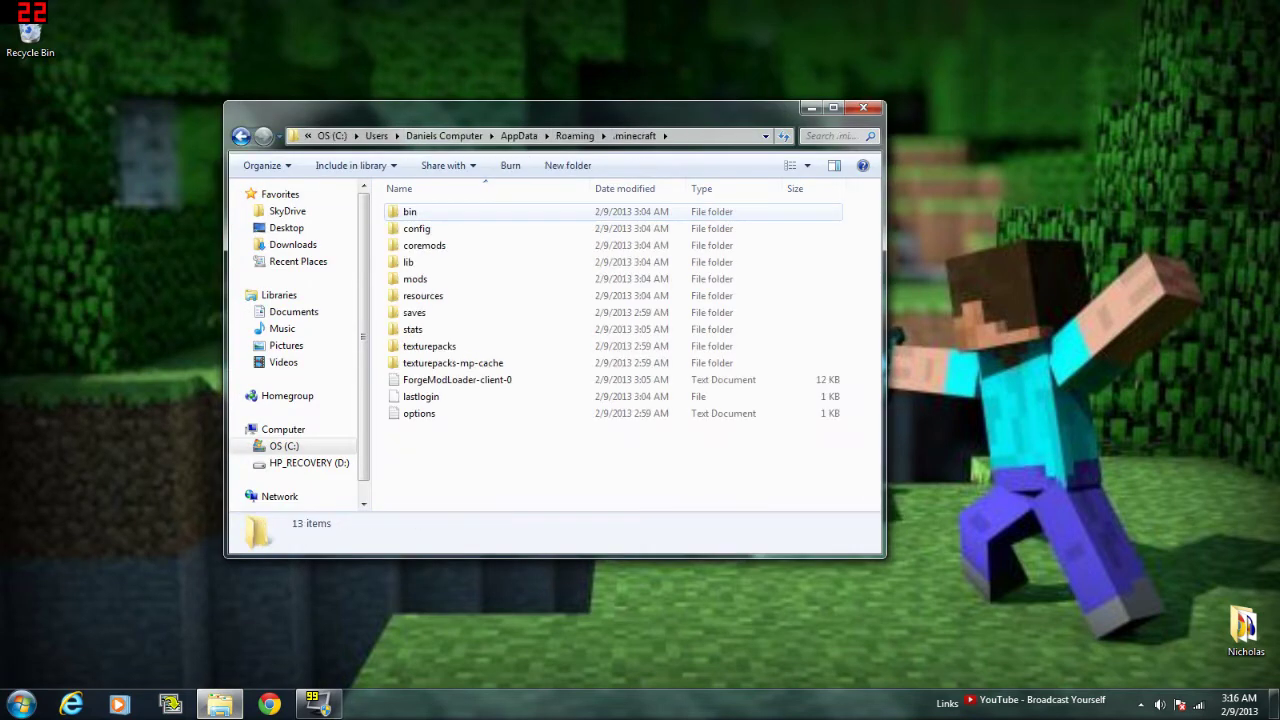
pyautogui.doubleClick(422, 212)
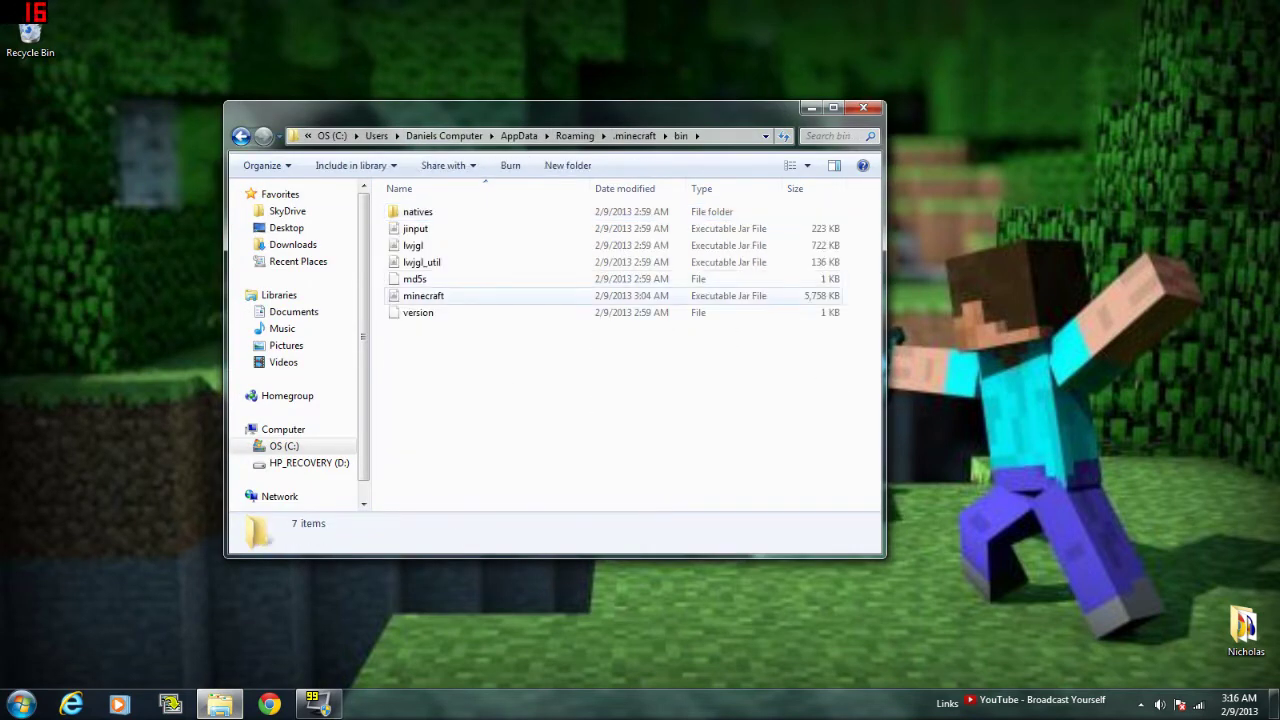
# - Open the minecraft jar file from the bin folder with WinRAR archiver and dismiss the license reminder
pyautogui.rightClick(422, 297)
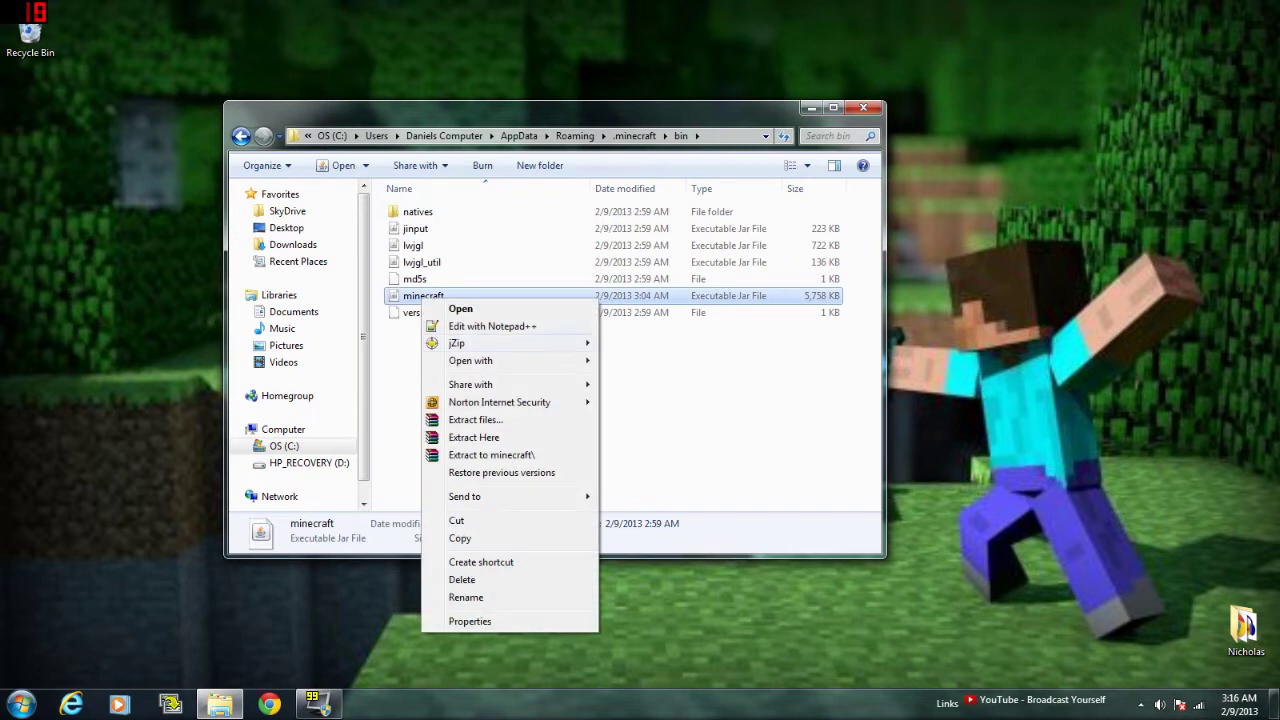
pyautogui.moveTo(500, 360)
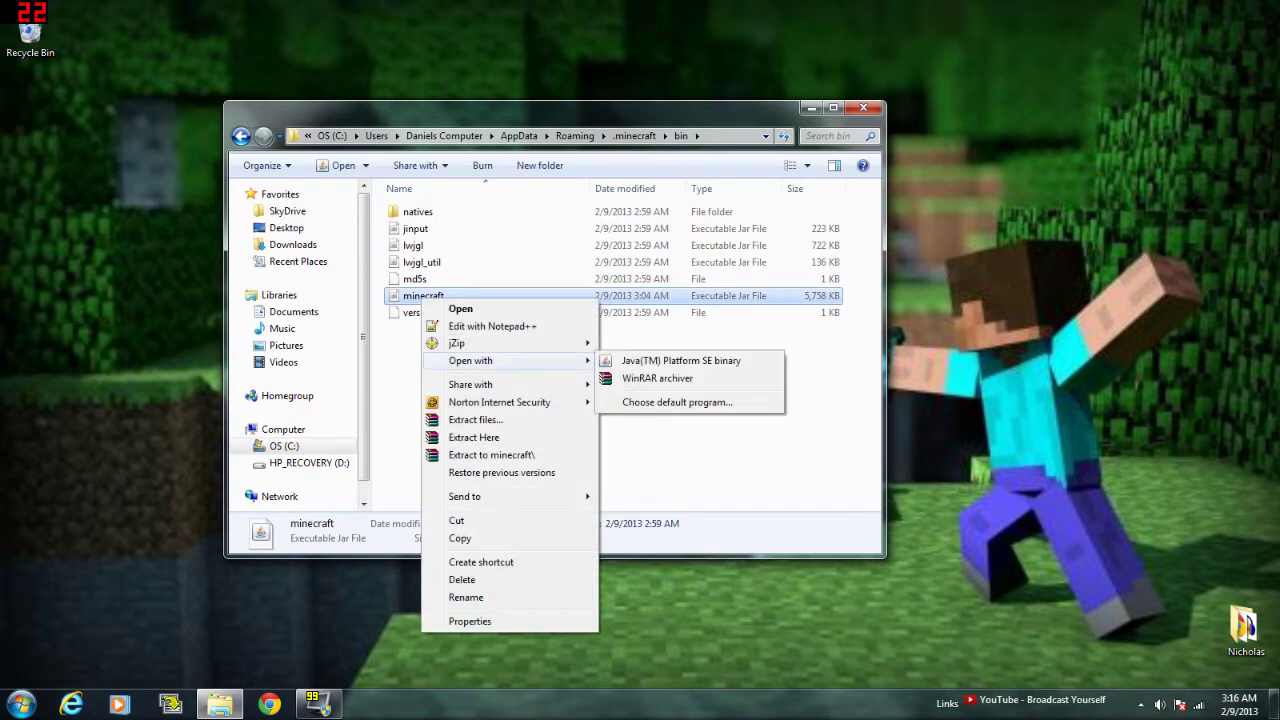
pyautogui.click(681, 360)
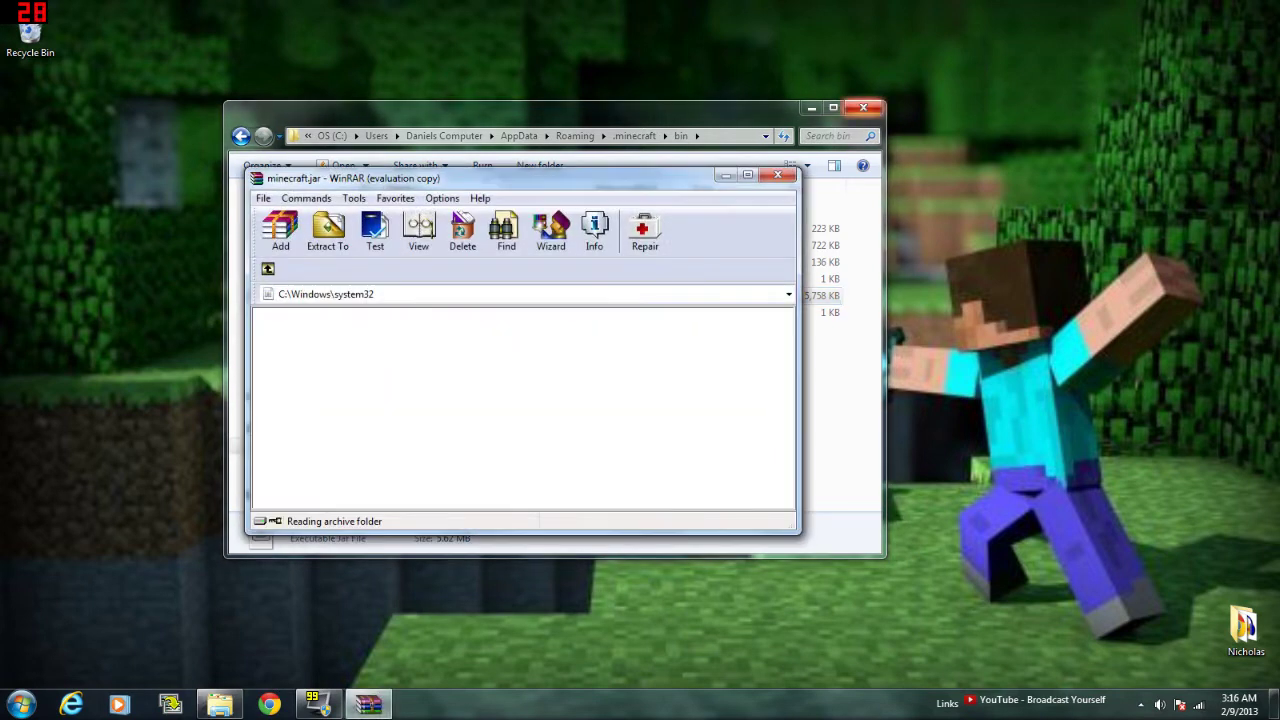
pyautogui.click(641, 287)
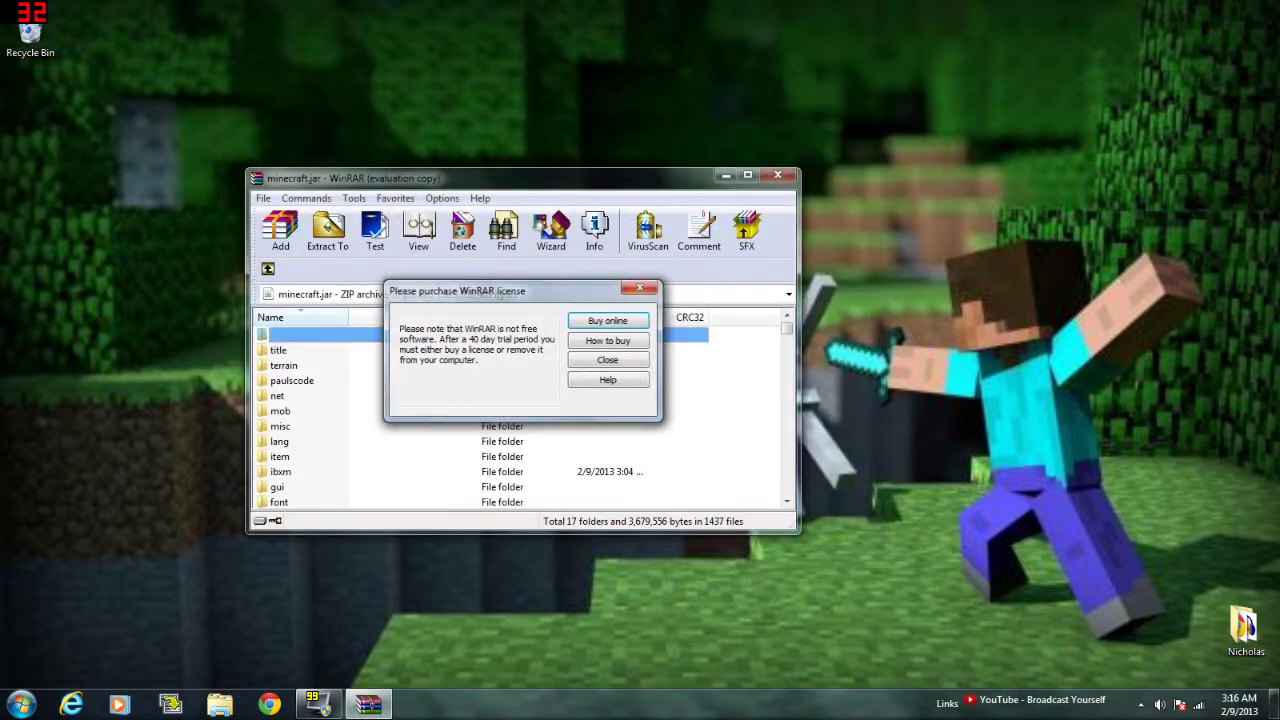
# - Open the minecraftforge zip from the desktop in WinRAR and arrange its window side by side with minecraft.jar
pyautogui.moveTo(650, 186); pyautogui.dragTo(403, 166)
pyautogui.moveTo(637, 368); pyautogui.dragTo(812, 300)
pyautogui.doubleClick(820, 286)
pyautogui.doubleClick(820, 285)
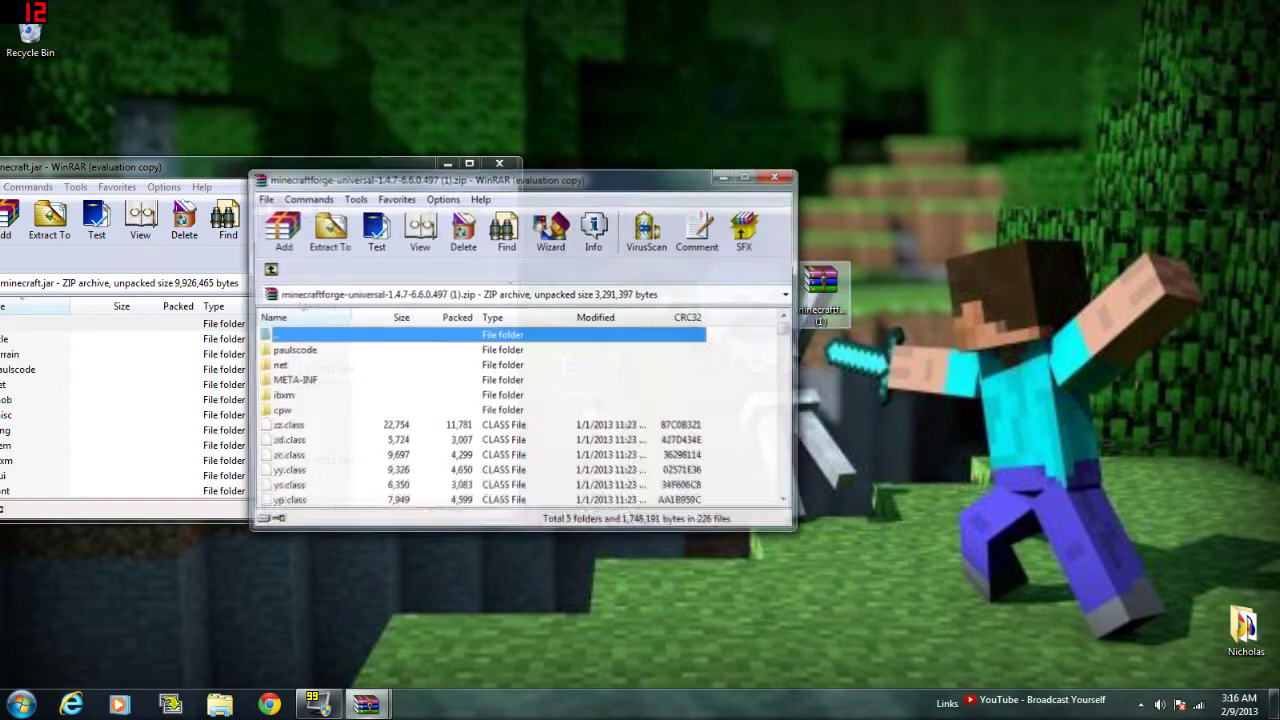
pyautogui.moveTo(591, 171); pyautogui.dragTo(1047, 175)
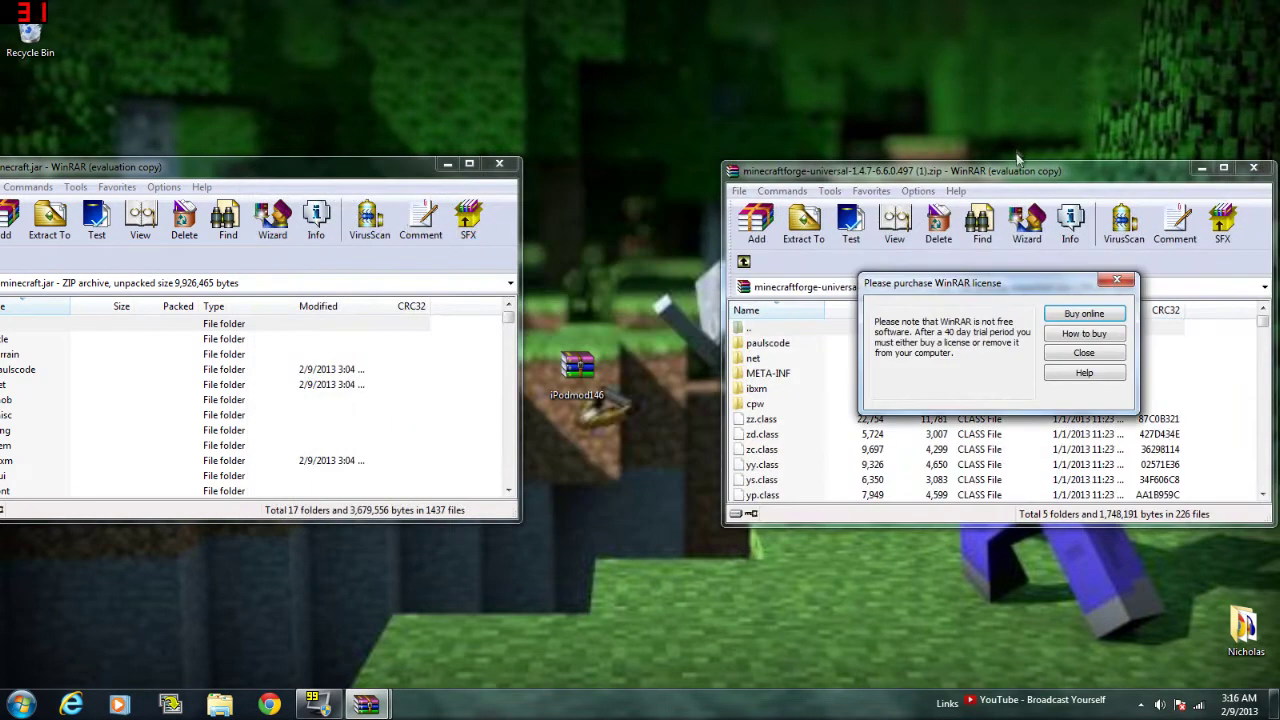
pyautogui.click(1117, 281)
pyautogui.moveTo(672, 181); pyautogui.dragTo(1150, 188)
pyautogui.moveTo(392, 170); pyautogui.dragTo(527, 166)
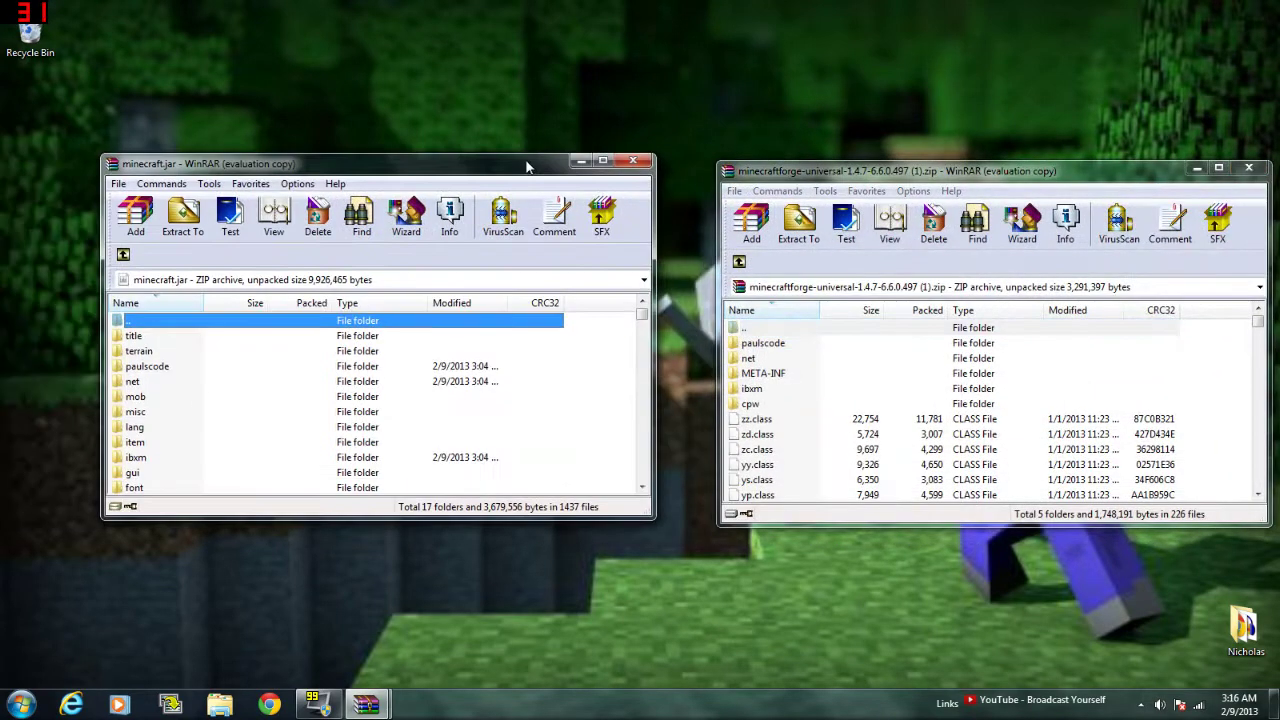
# - Select all folders and class files in the Minecraft Forge archive, from paulscode down to the last class file
pyautogui.moveTo(642, 314); pyautogui.dragTo(642, 328)
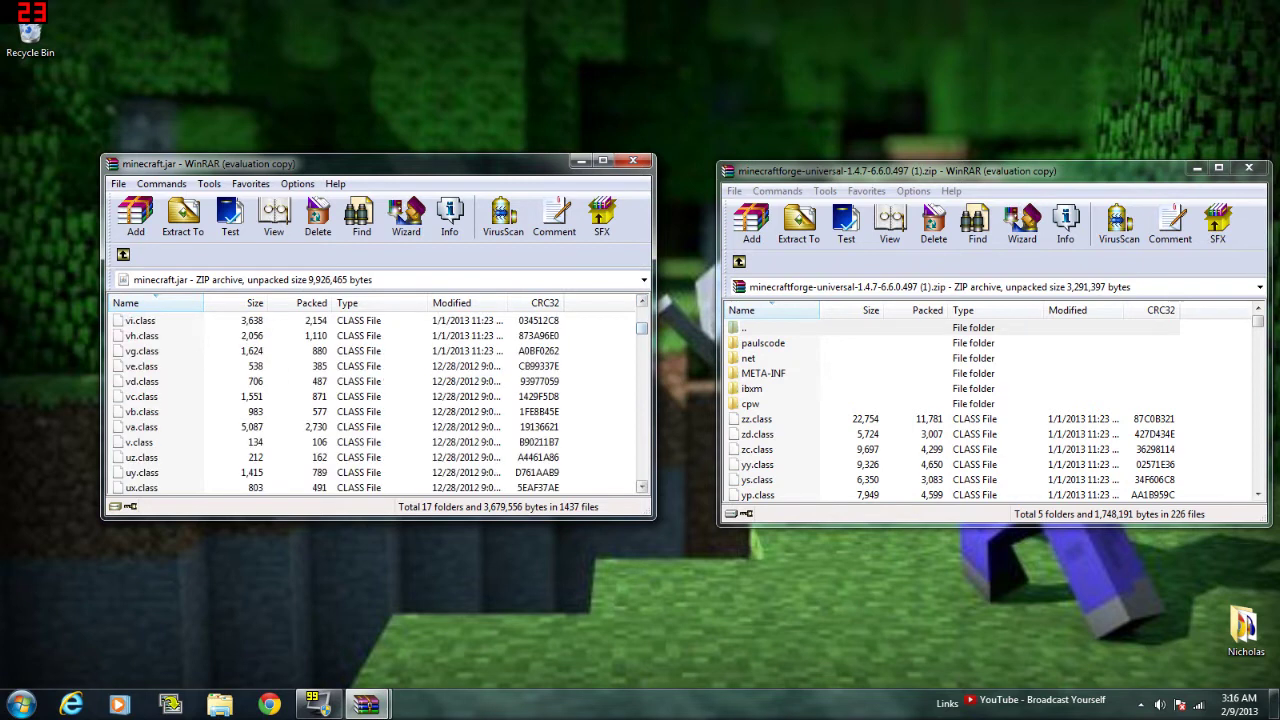
pyautogui.moveTo(1003, 171); pyautogui.dragTo(958, 141)
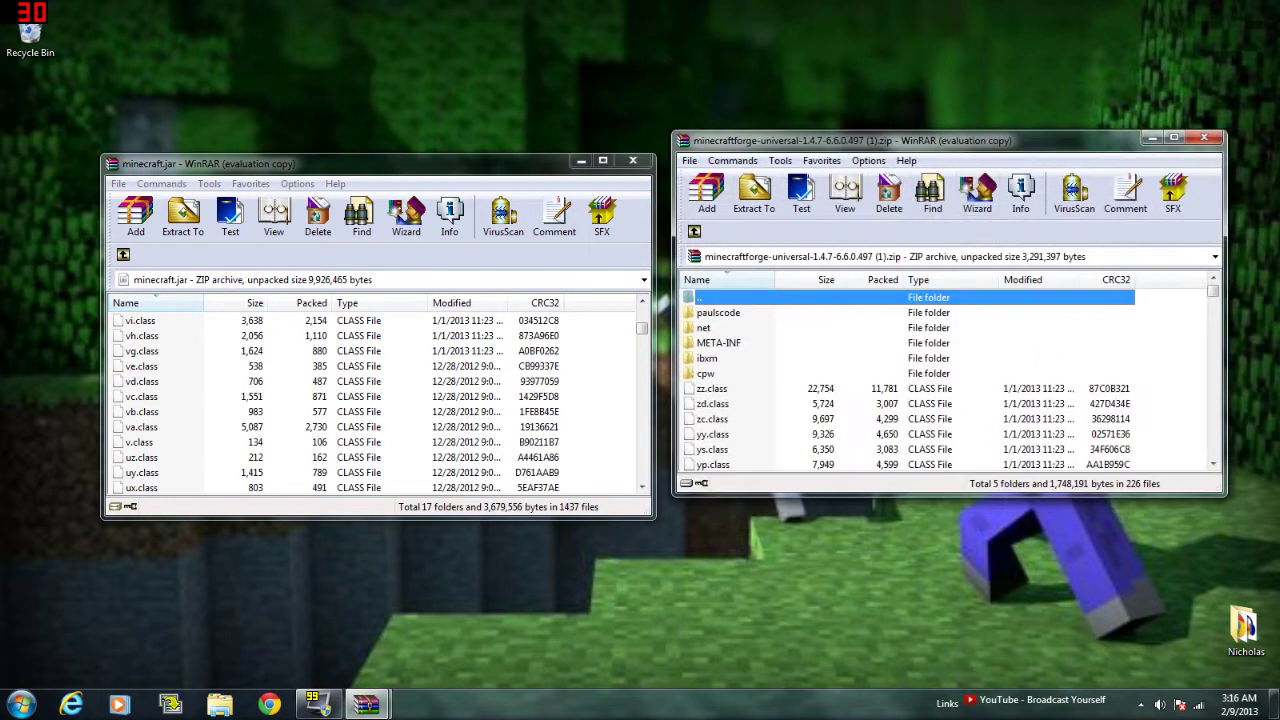
pyautogui.moveTo(1155, 305); pyautogui.dragTo(682, 484)
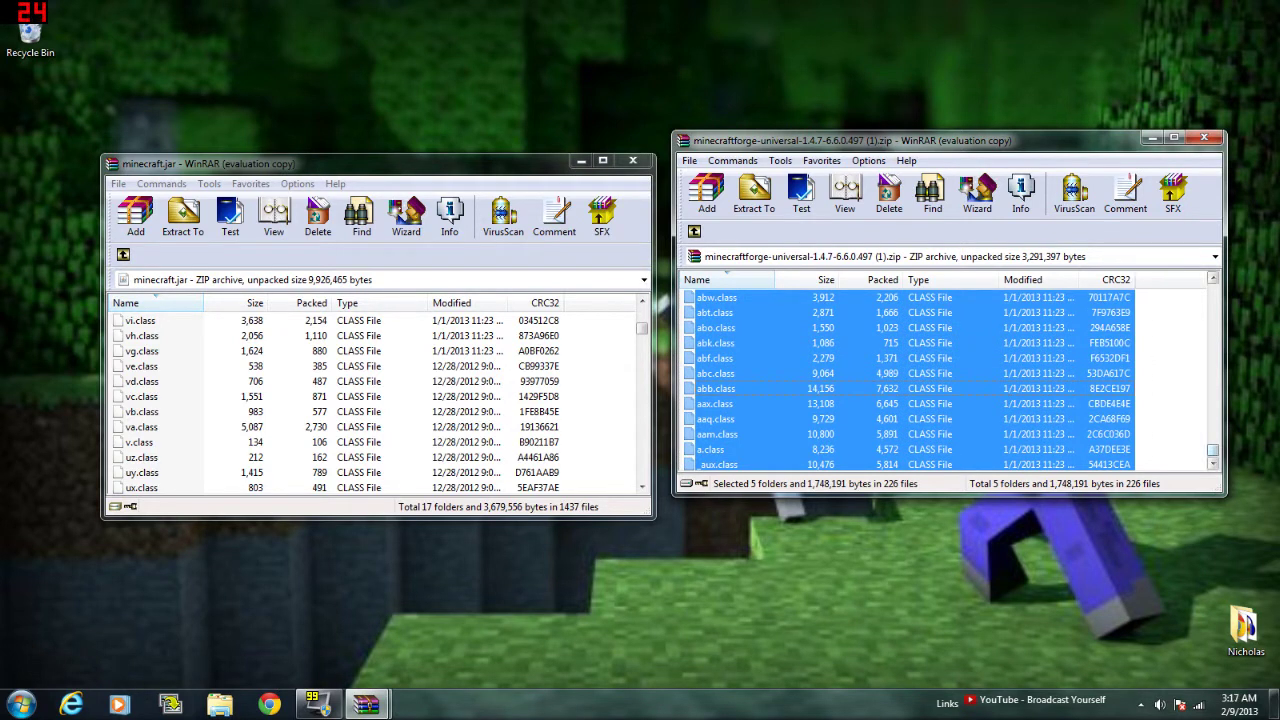
pyautogui.moveTo(1213, 450); pyautogui.dragTo(1213, 289)
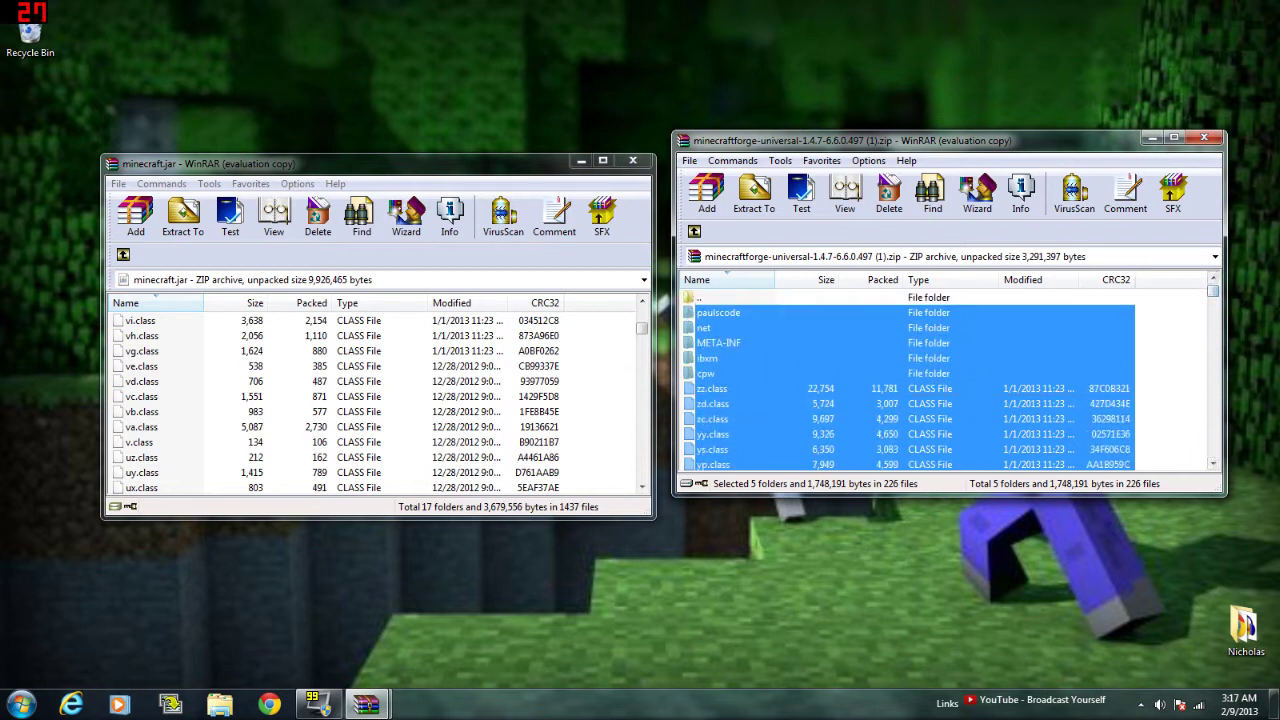
pyautogui.moveTo(642, 328); pyautogui.dragTo(642, 313)
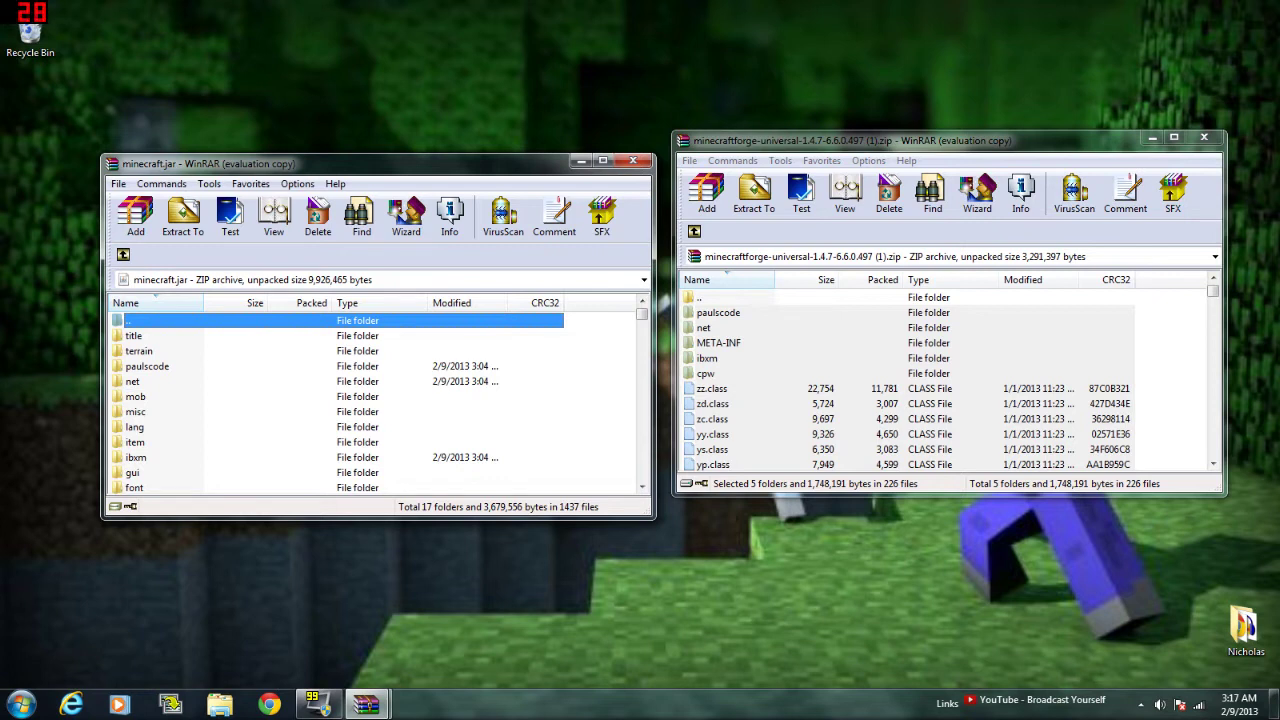
# - Check the file options for the META-INF folder in the Forge archive, dismiss them, and reposition the archive window beside minecraft.jar
pyautogui.click(719, 343)
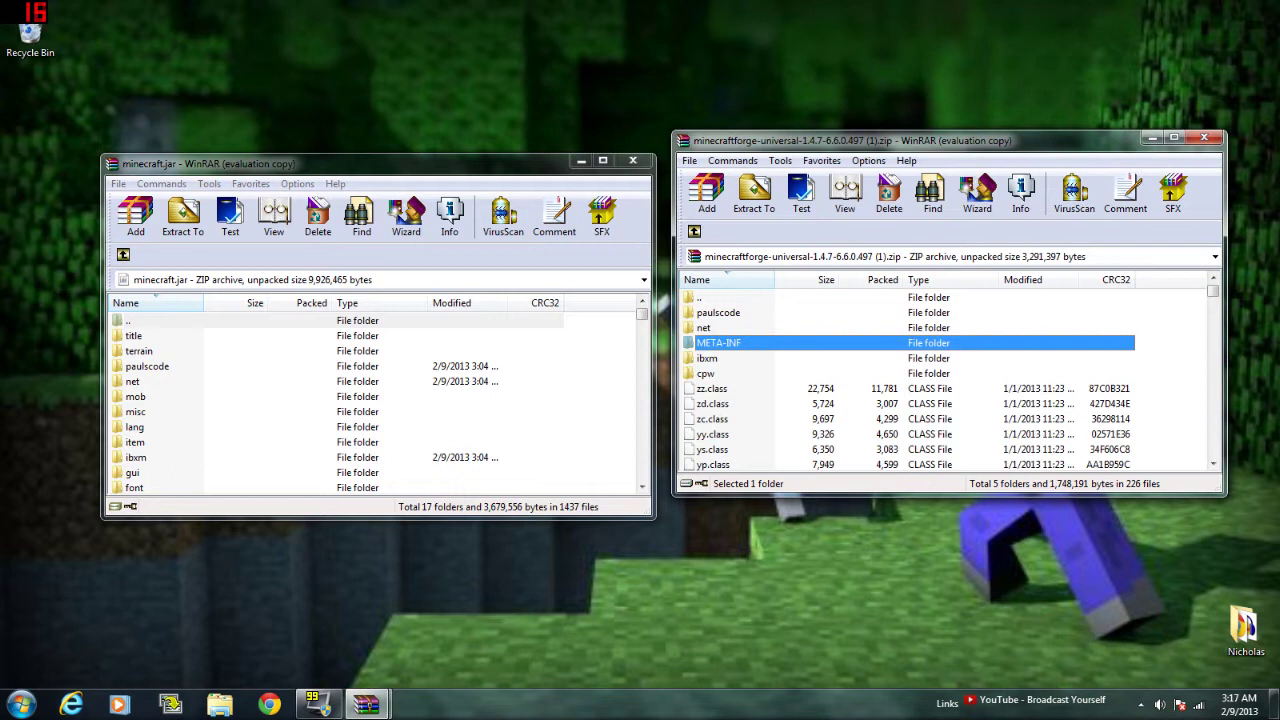
pyautogui.rightClick(705, 343)
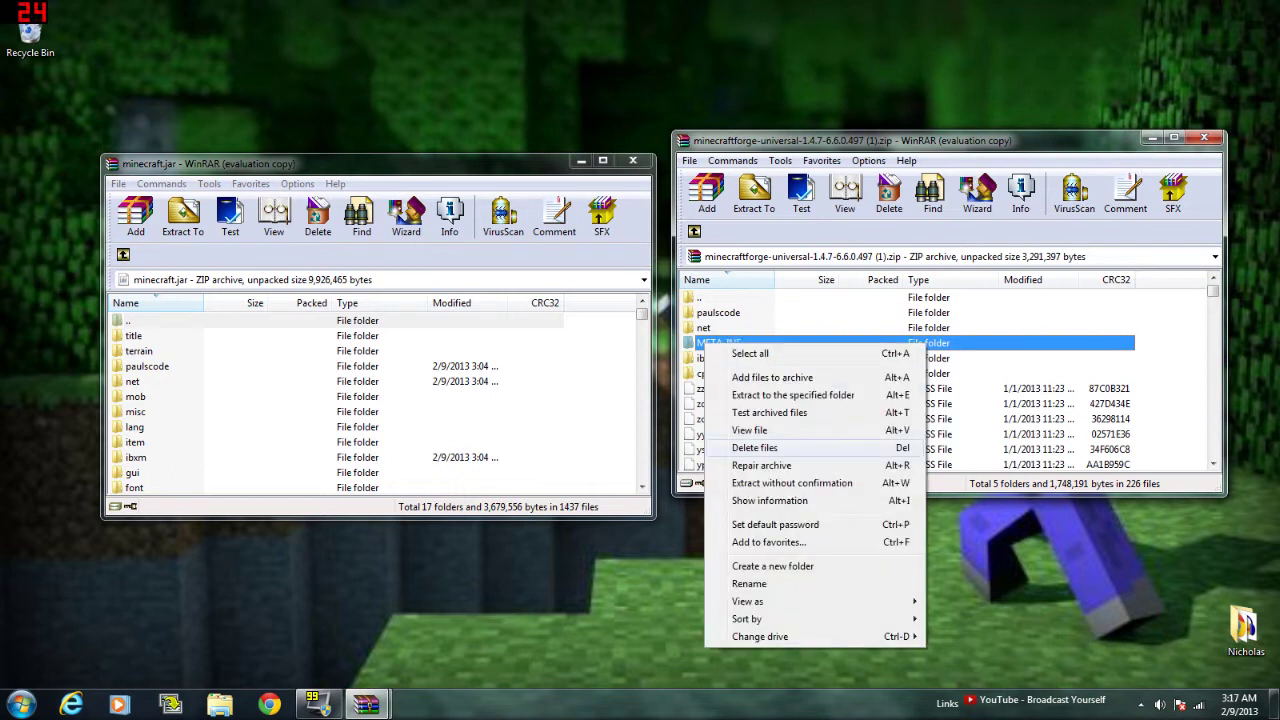
pyautogui.click(1168, 384)
pyautogui.moveTo(1055, 141); pyautogui.dragTo(823, 167)
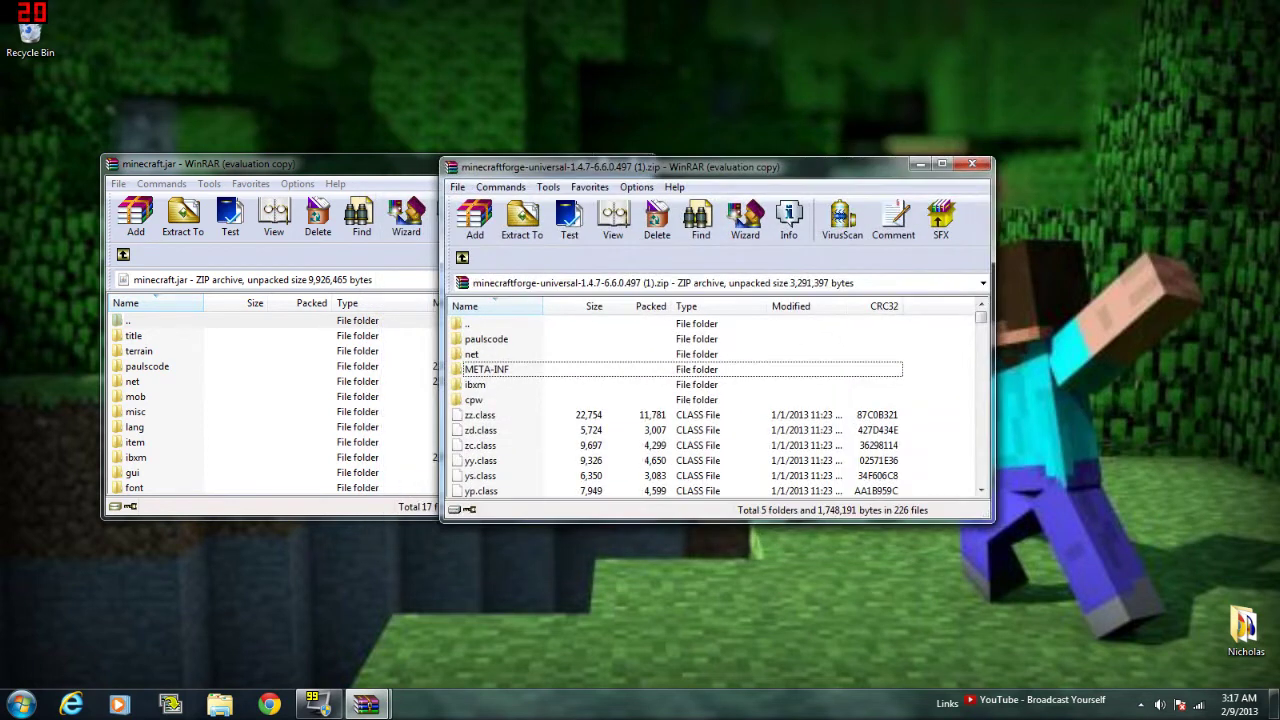
pyautogui.moveTo(668, 167); pyautogui.dragTo(746, 159)
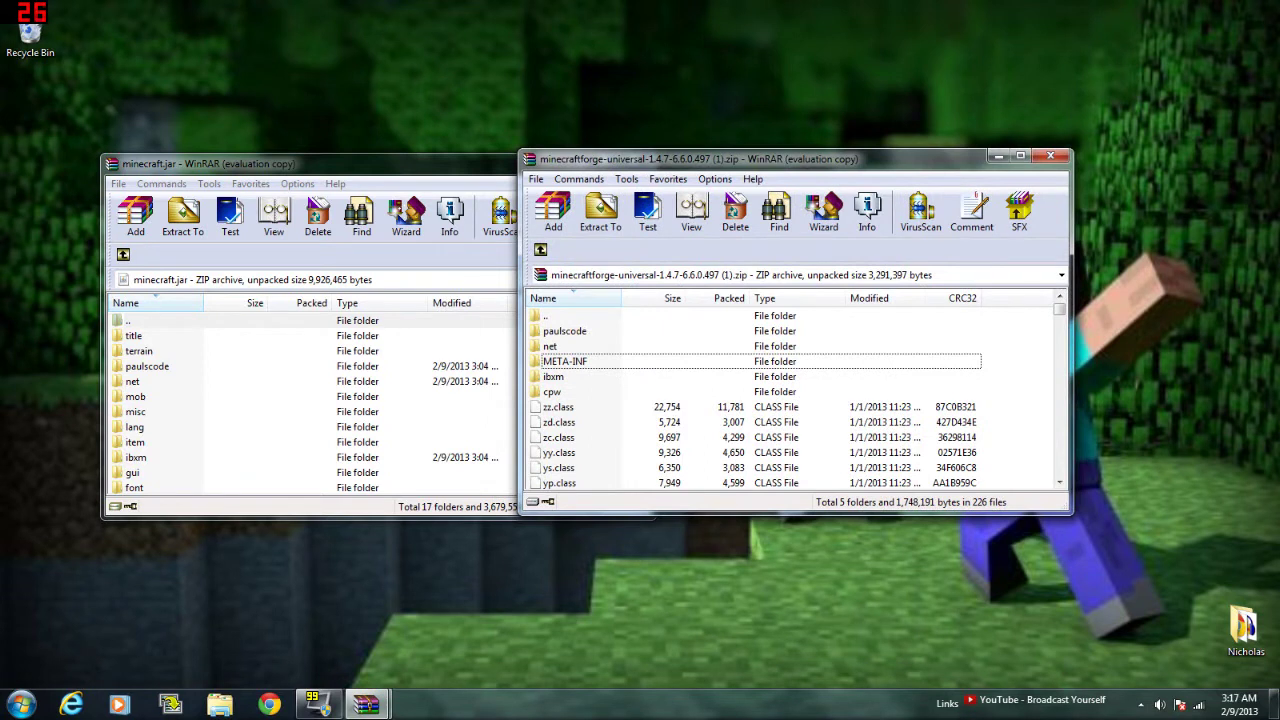
# - Close the Minecraft Forge archive and move its desktop zip and the minecraft.jar window aside to uncover the iPodmod146 file
pyautogui.click(1050, 156)
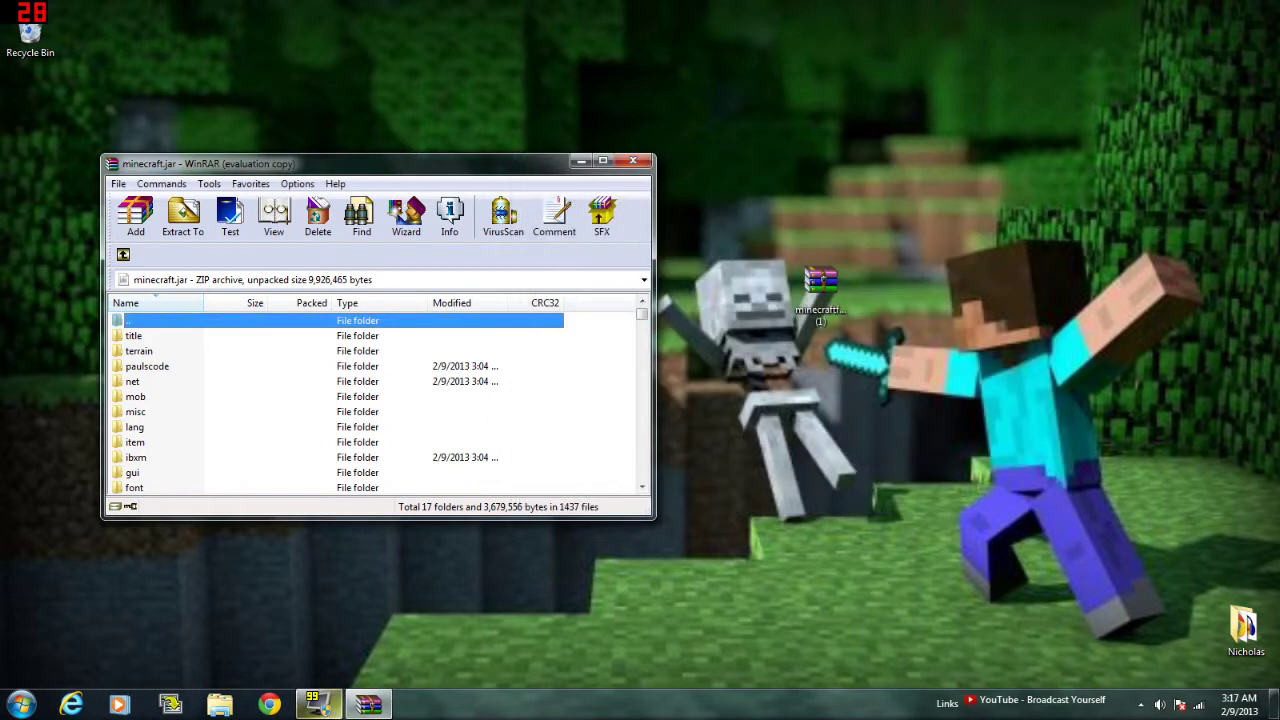
pyautogui.moveTo(368, 705)
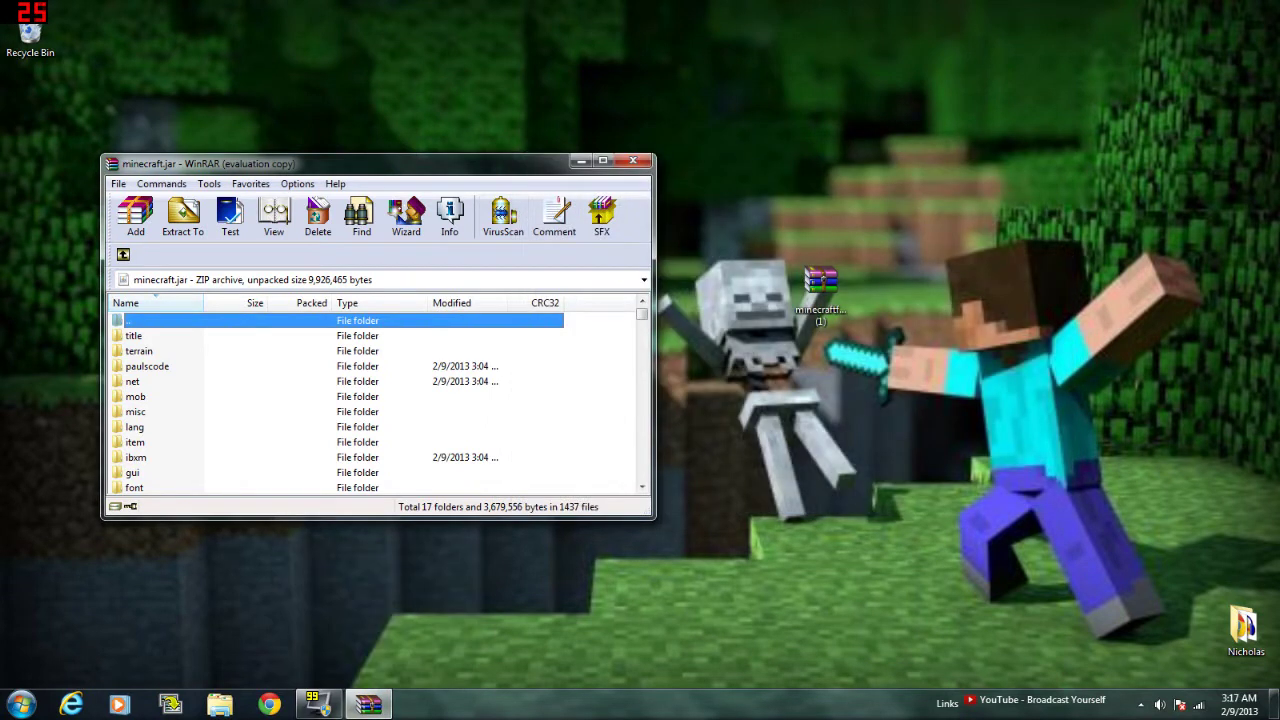
pyautogui.click(820, 285)
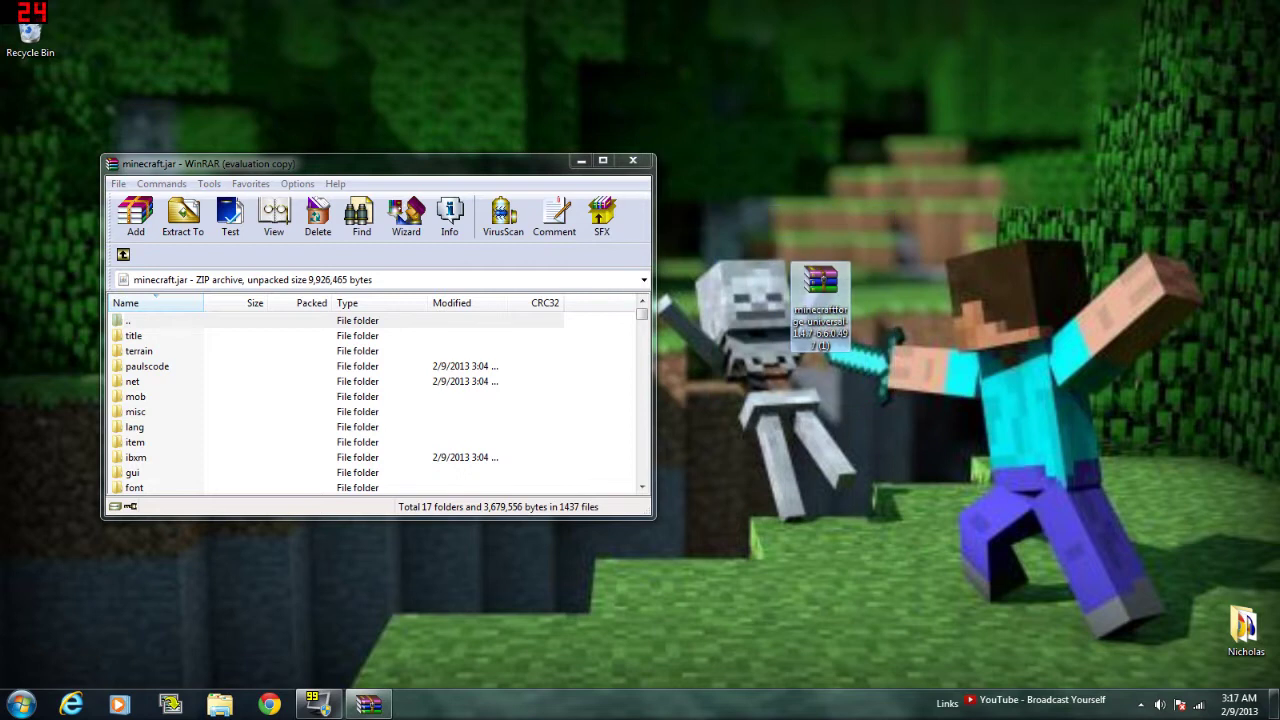
pyautogui.moveTo(820, 290); pyautogui.dragTo(1064, 205)
pyautogui.moveTo(450, 163); pyautogui.dragTo(260, 172)
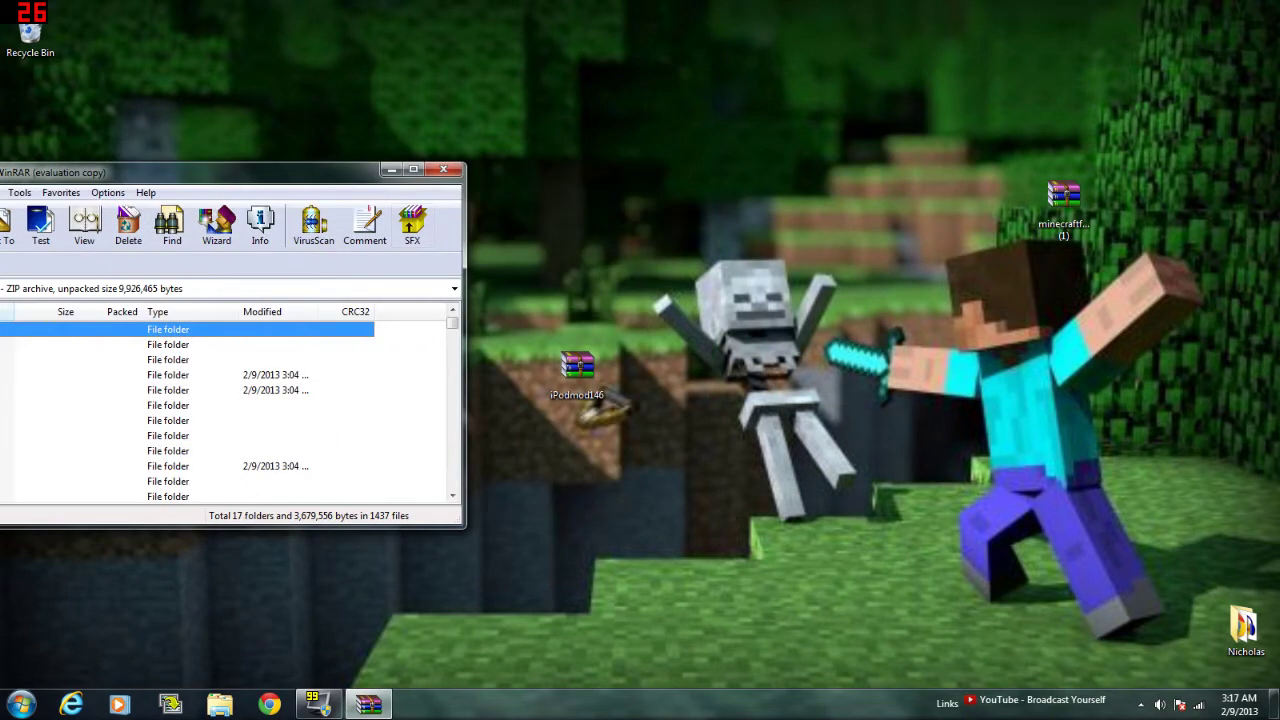
# - Open iPodmod146 from the desktop in WinRAR, dismiss the license reminder, and arrange its window side by side with minecraft.jar
pyautogui.moveTo(577, 368); pyautogui.dragTo(945, 295)
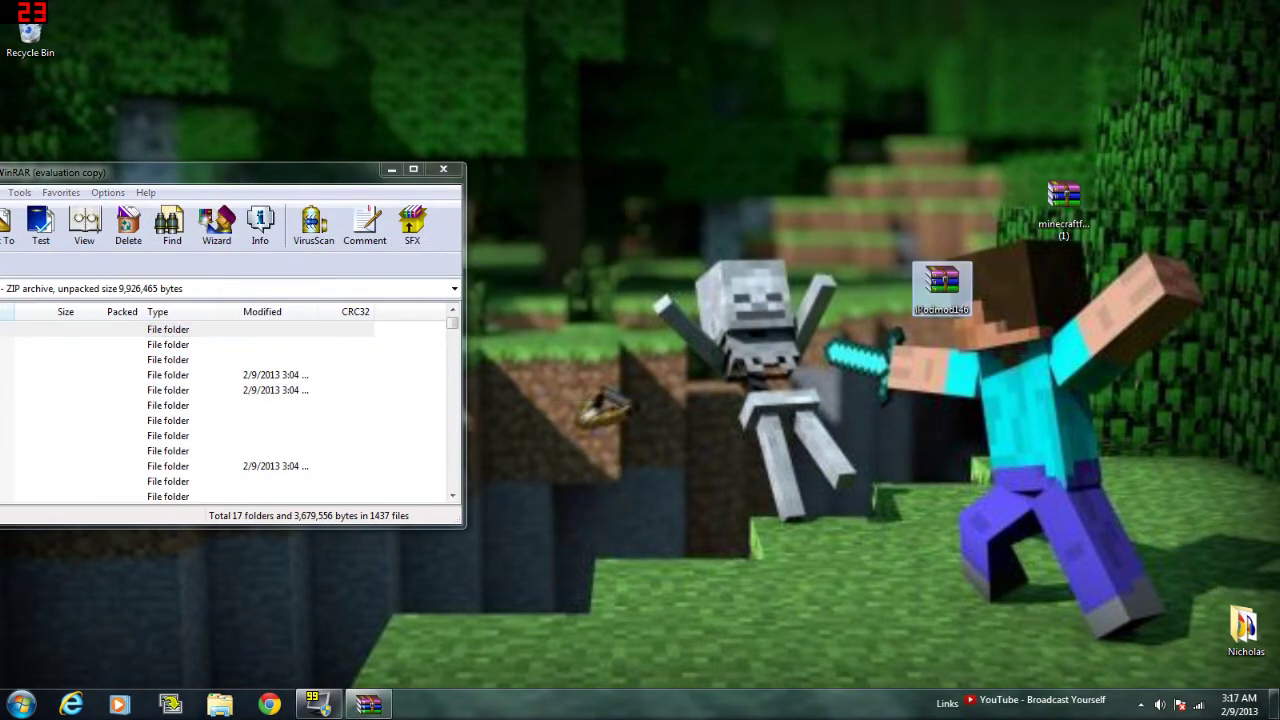
pyautogui.doubleClick(941, 284)
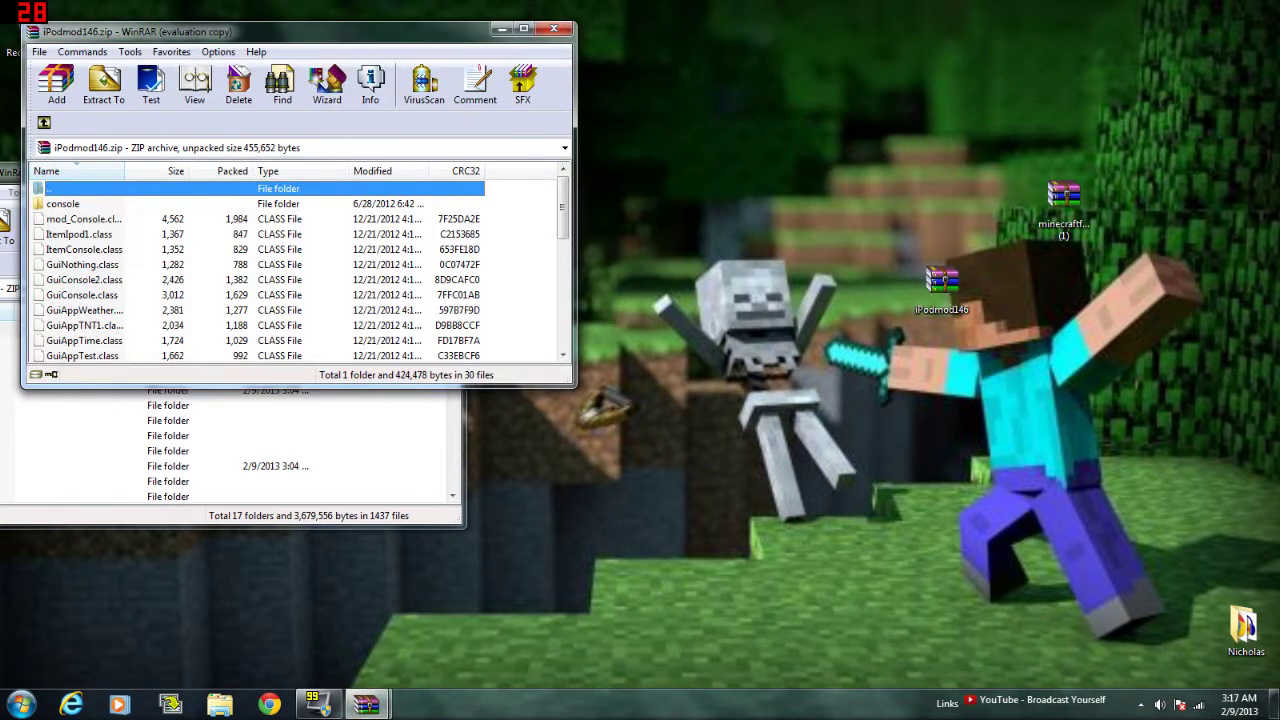
pyautogui.moveTo(465, 32); pyautogui.dragTo(749, 46)
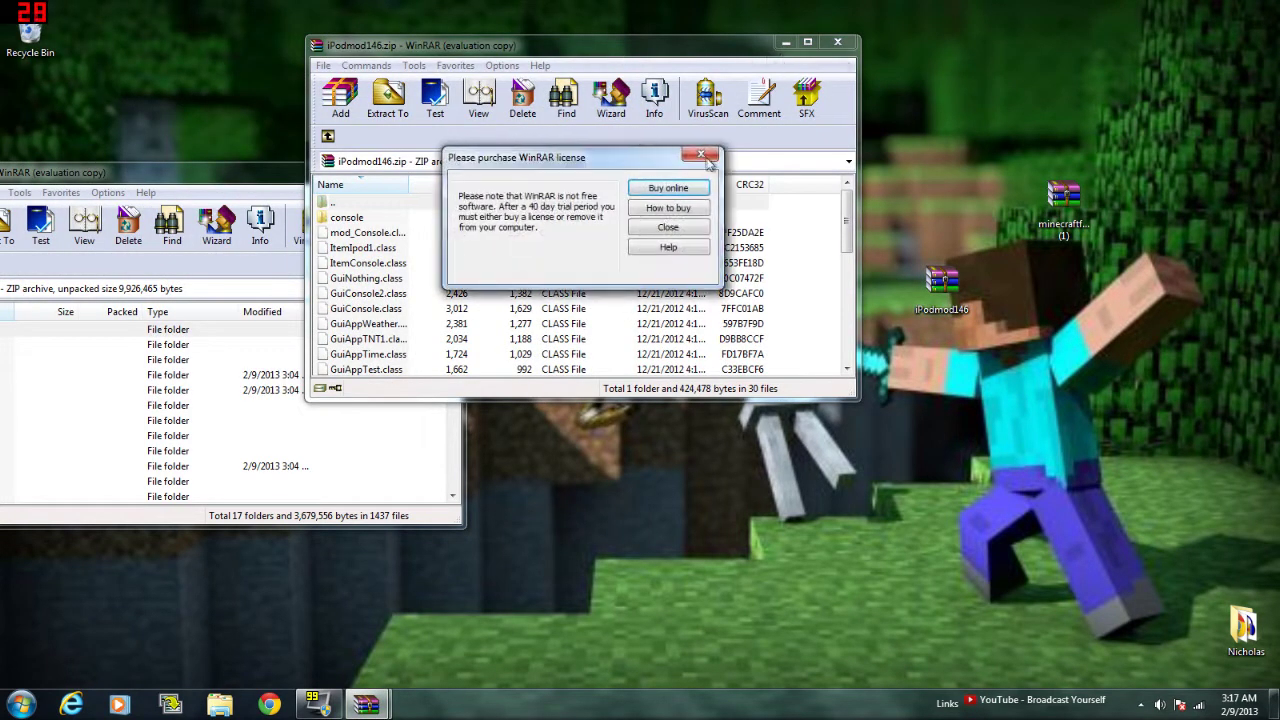
pyautogui.click(703, 157)
pyautogui.moveTo(300, 31); pyautogui.dragTo(1021, 113)
pyautogui.moveTo(250, 172); pyautogui.dragTo(444, 82)
# - Select the console folder and all files in the iPodmod146 archive and add them to minecraft.jar
pyautogui.doubleClick(785, 286)
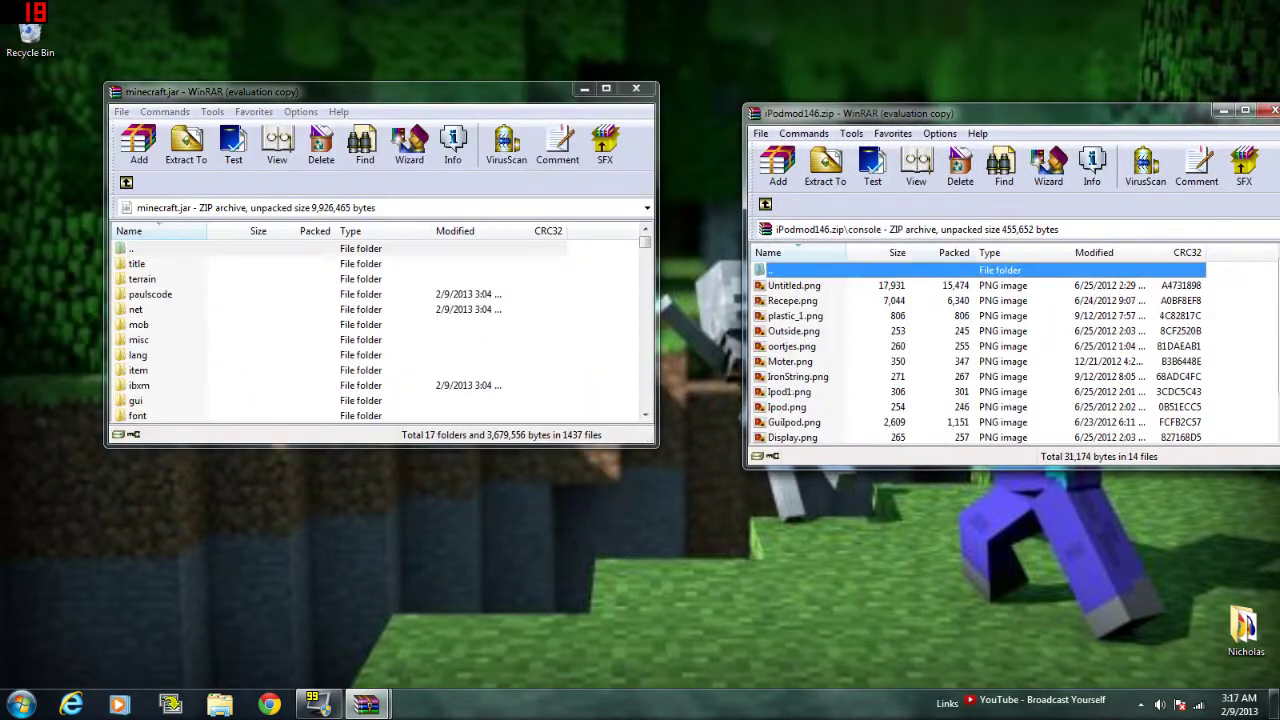
pyautogui.doubleClick(785, 271)
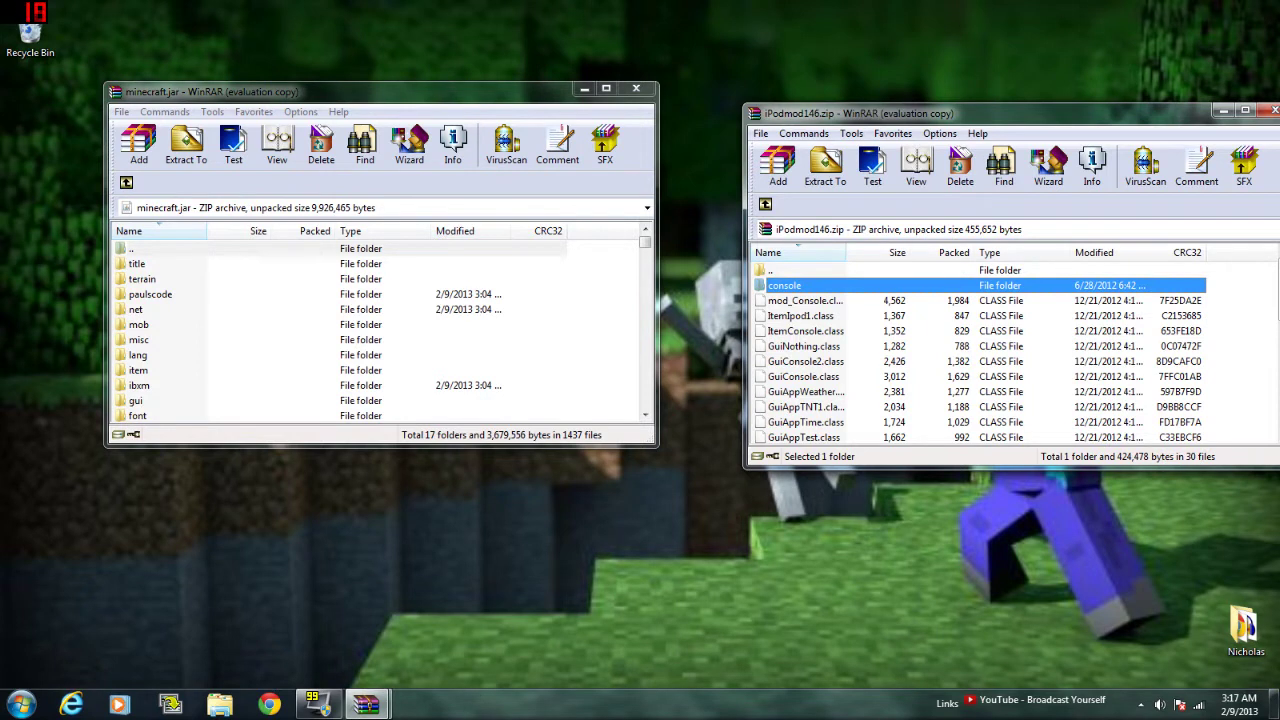
pyautogui.moveTo(645, 243); pyautogui.dragTo(645, 258)
pyautogui.moveTo(1007, 113); pyautogui.dragTo(962, 80)
pyautogui.moveTo(1177, 249); pyautogui.dragTo(706, 412)
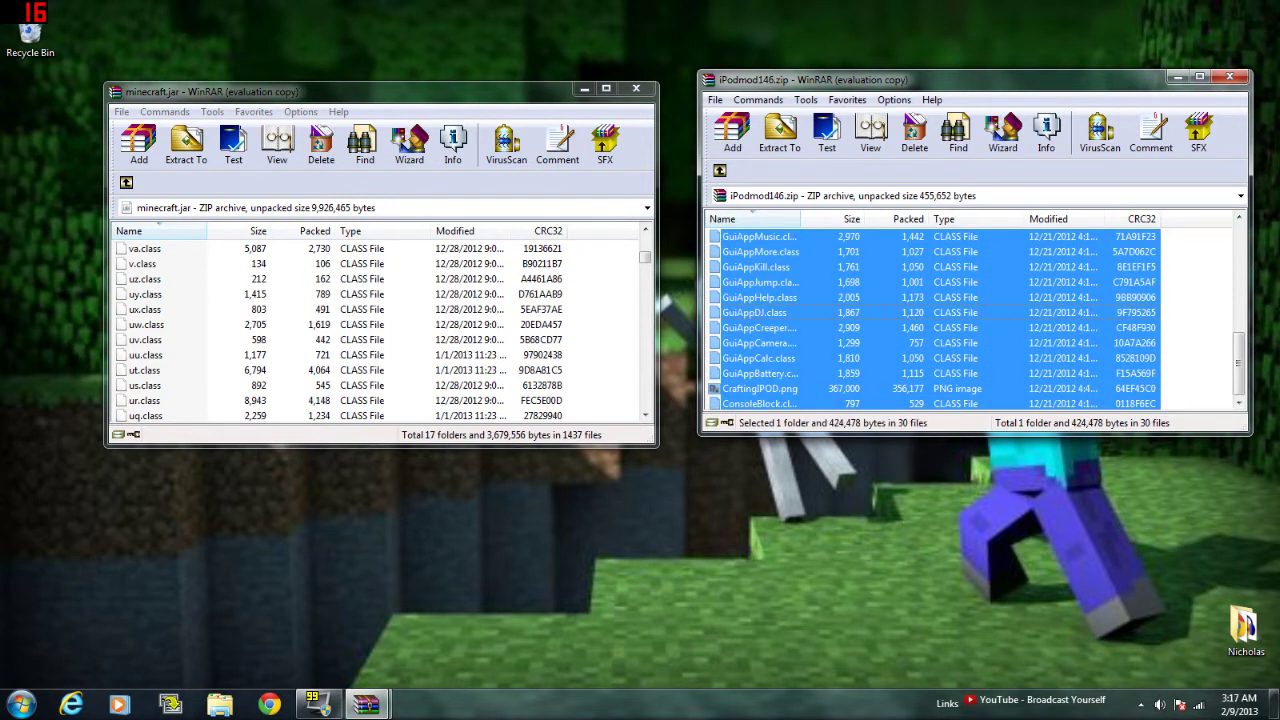
pyautogui.moveTo(757, 313); pyautogui.dragTo(400, 325)
pyautogui.click(397, 403)
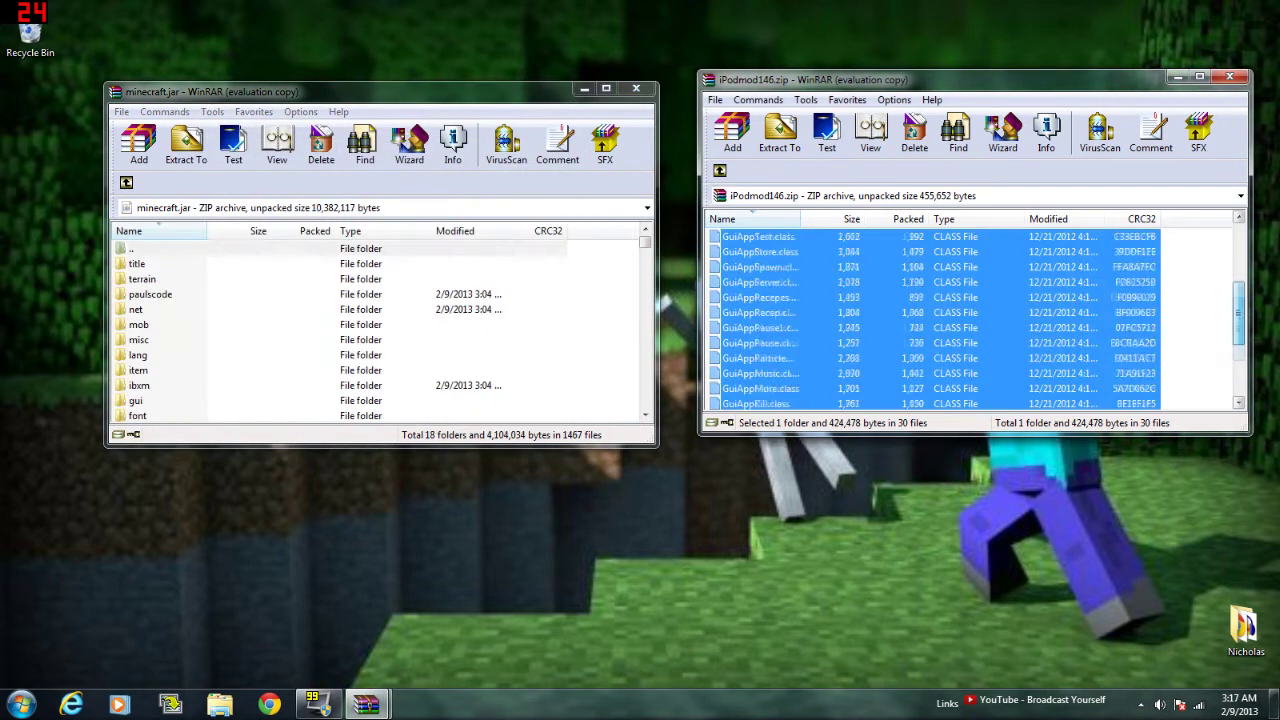
# - Close the iPodmod146 and minecraft.jar archives and place the Forge zip beside iPodmod146 on the desktop
pyautogui.moveTo(1239, 364); pyautogui.dragTo(1239, 255)
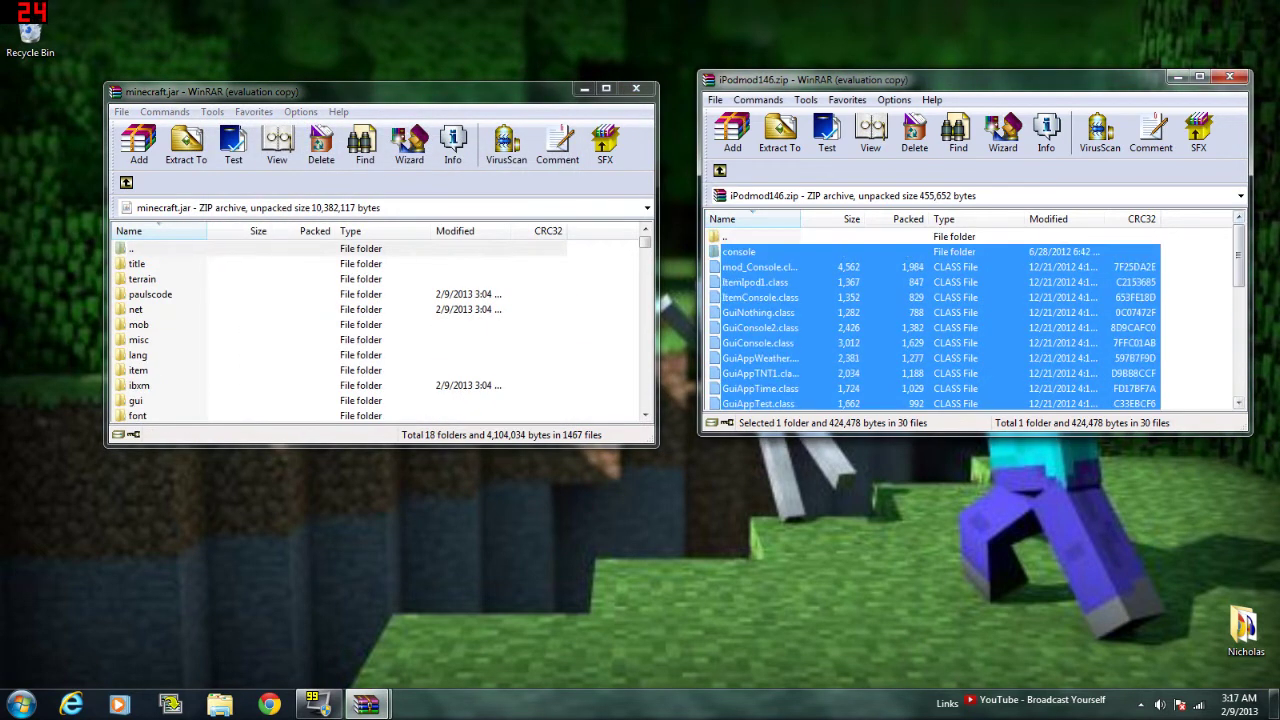
pyautogui.click(1198, 287)
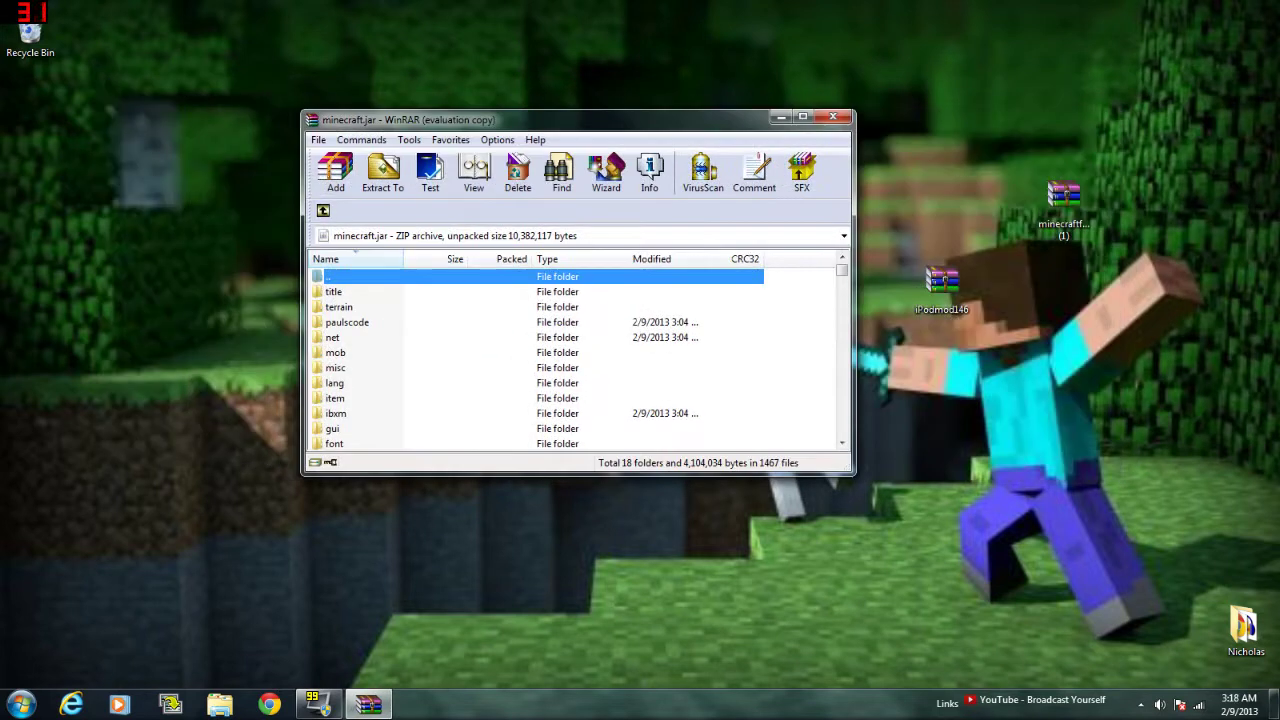
pyautogui.click(832, 117)
pyautogui.moveTo(1063, 200); pyautogui.dragTo(880, 300)
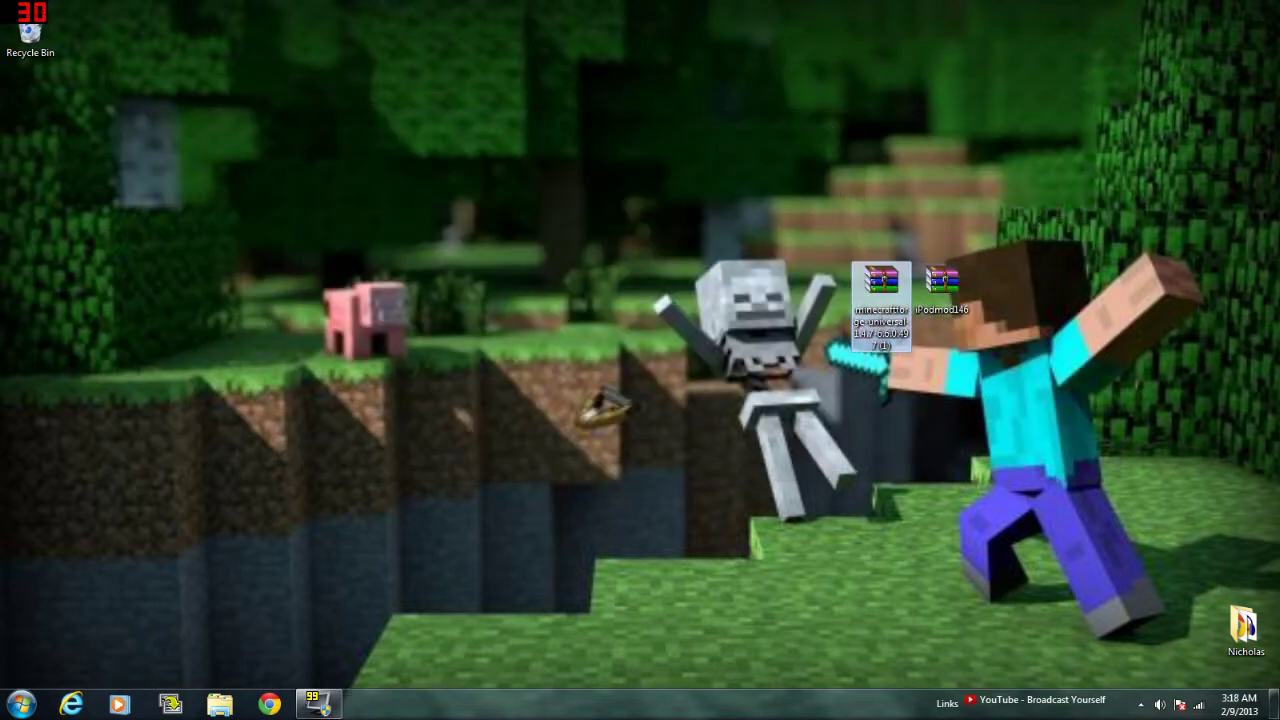
# - Open the personal folder on the desktop and browse down through its contents
pyautogui.doubleClick(1245, 628)
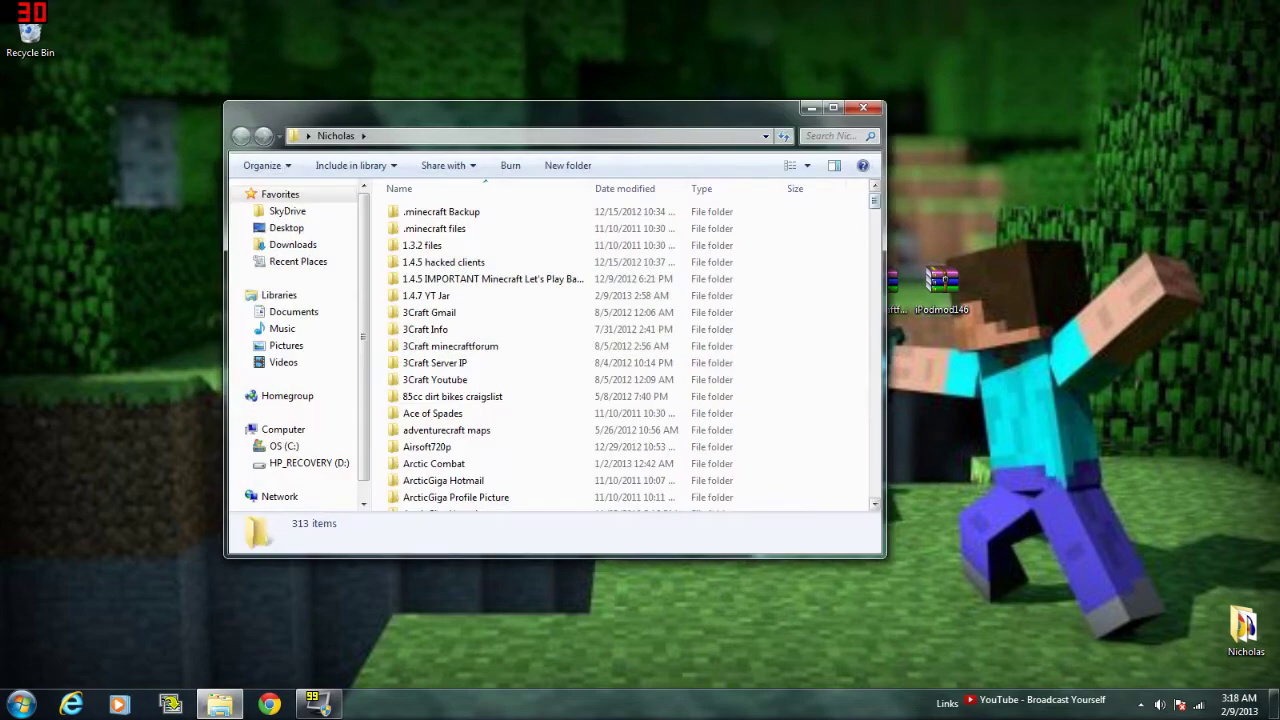
pyautogui.moveTo(875, 202); pyautogui.dragTo(875, 490)
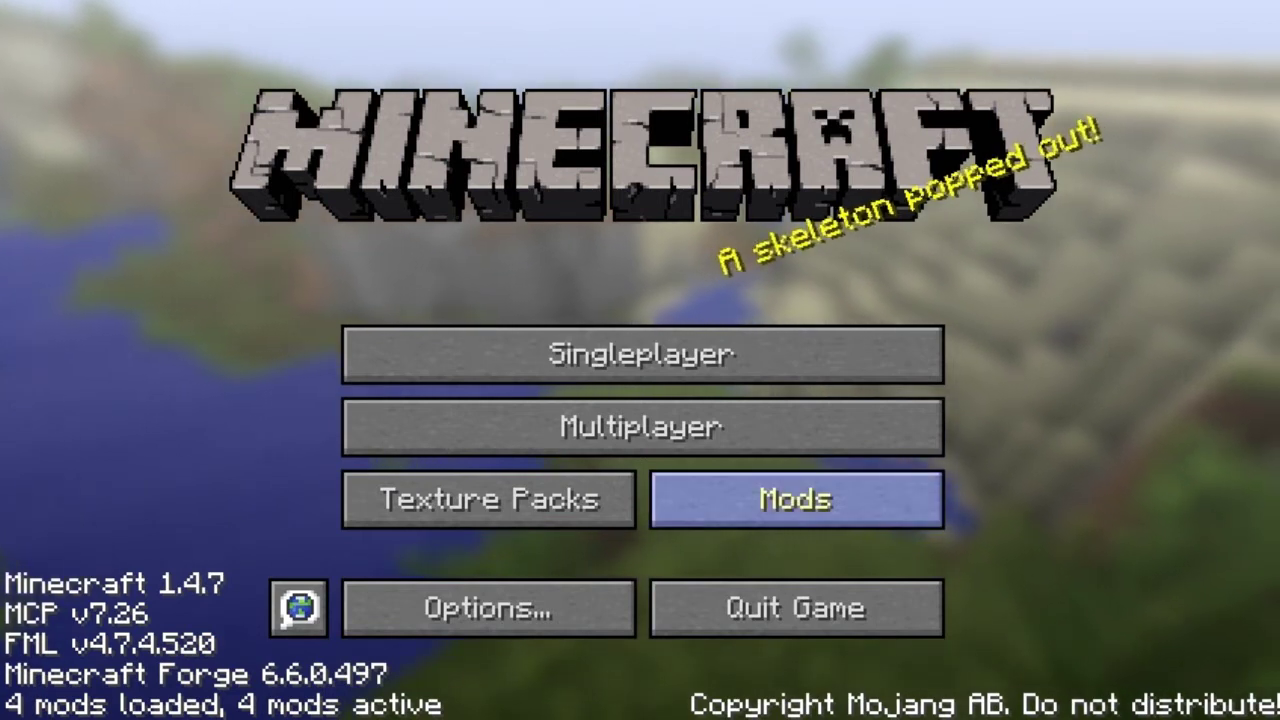
# - Review the details of Minecraft Coder Pack, Forge Mod Loader, Minecraft Forge and mod_Console in Minecraft's mod list, and leave the list
pyautogui.click(796, 499)
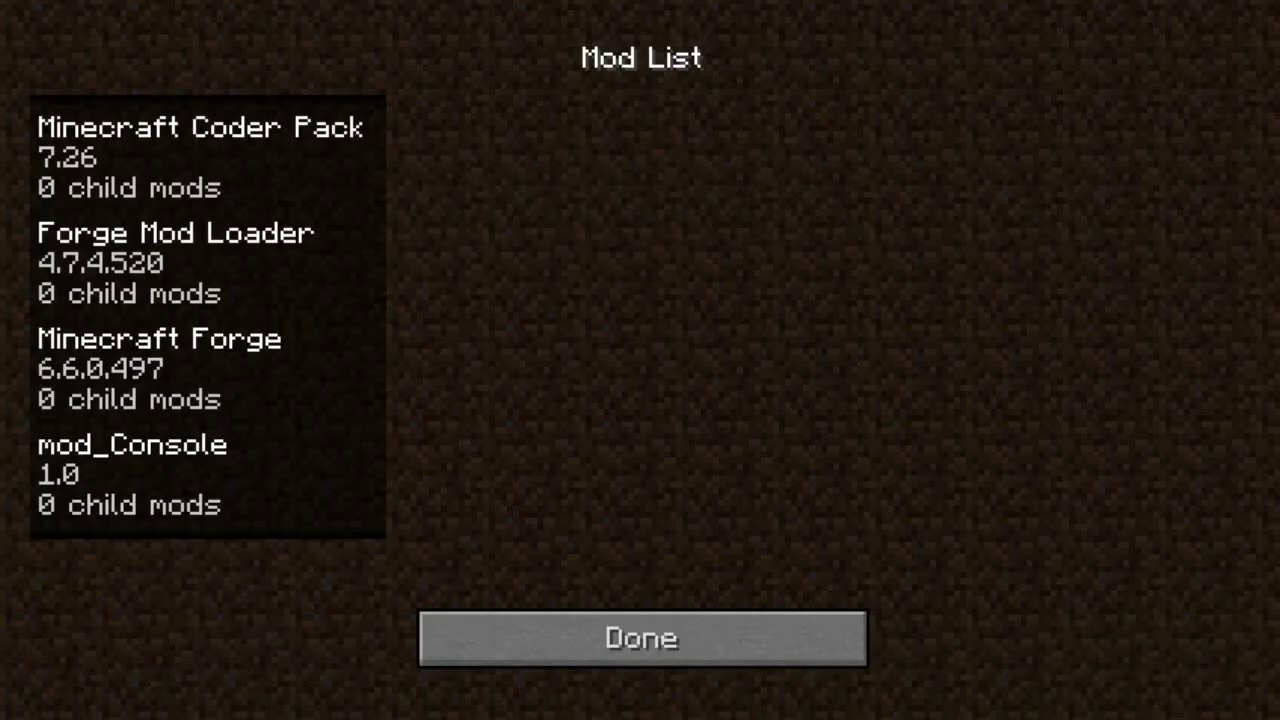
pyautogui.click(200, 158)
pyautogui.click(200, 263)
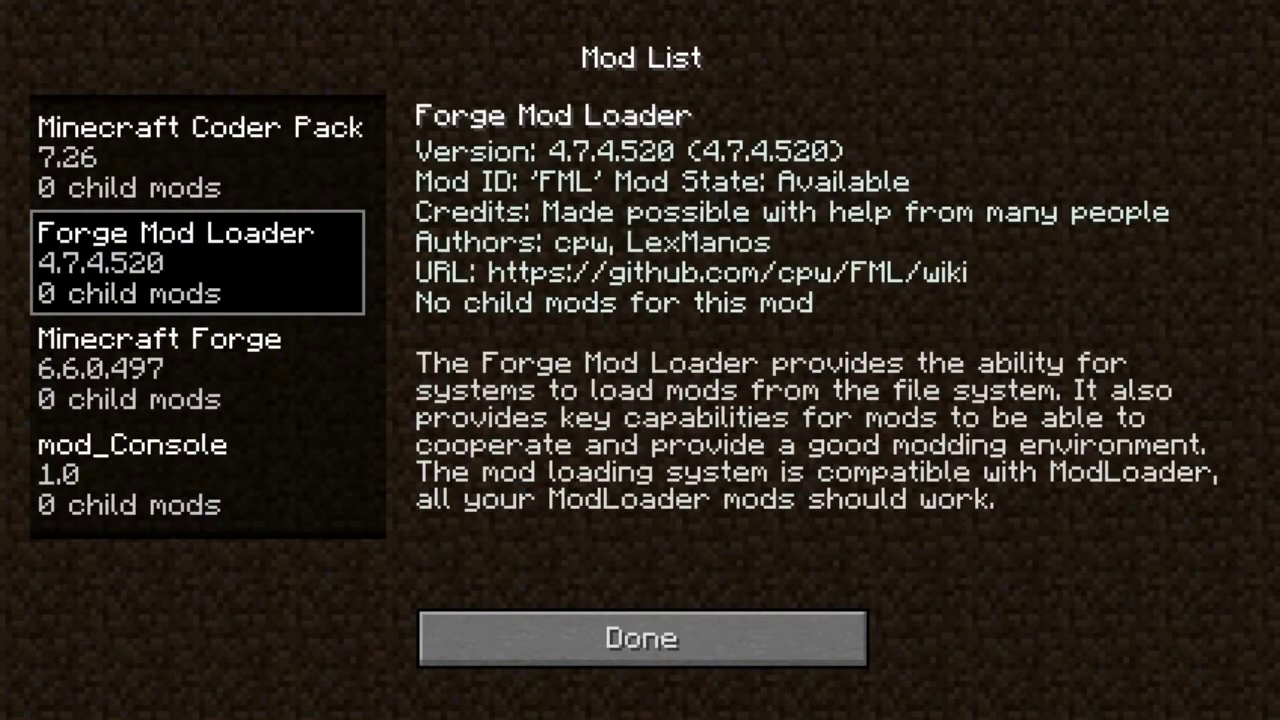
pyautogui.click(200, 369)
pyautogui.click(198, 474)
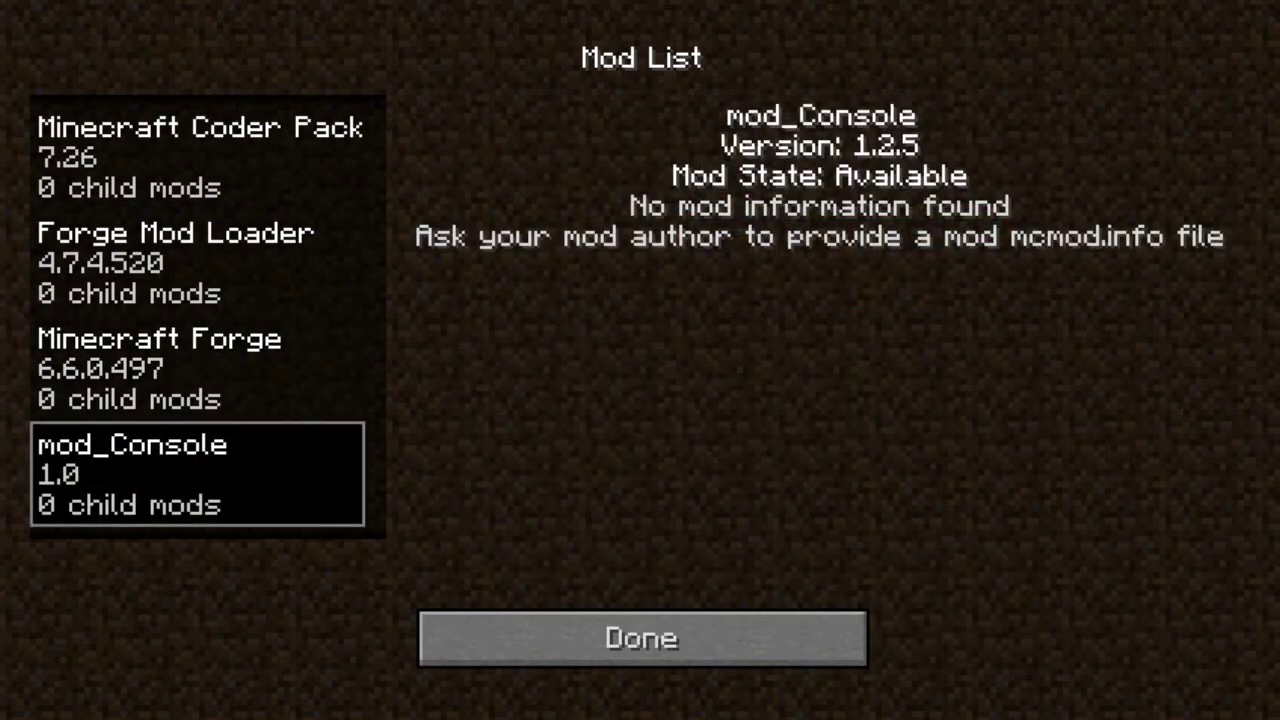
pyautogui.click(198, 262)
pyautogui.click(198, 157)
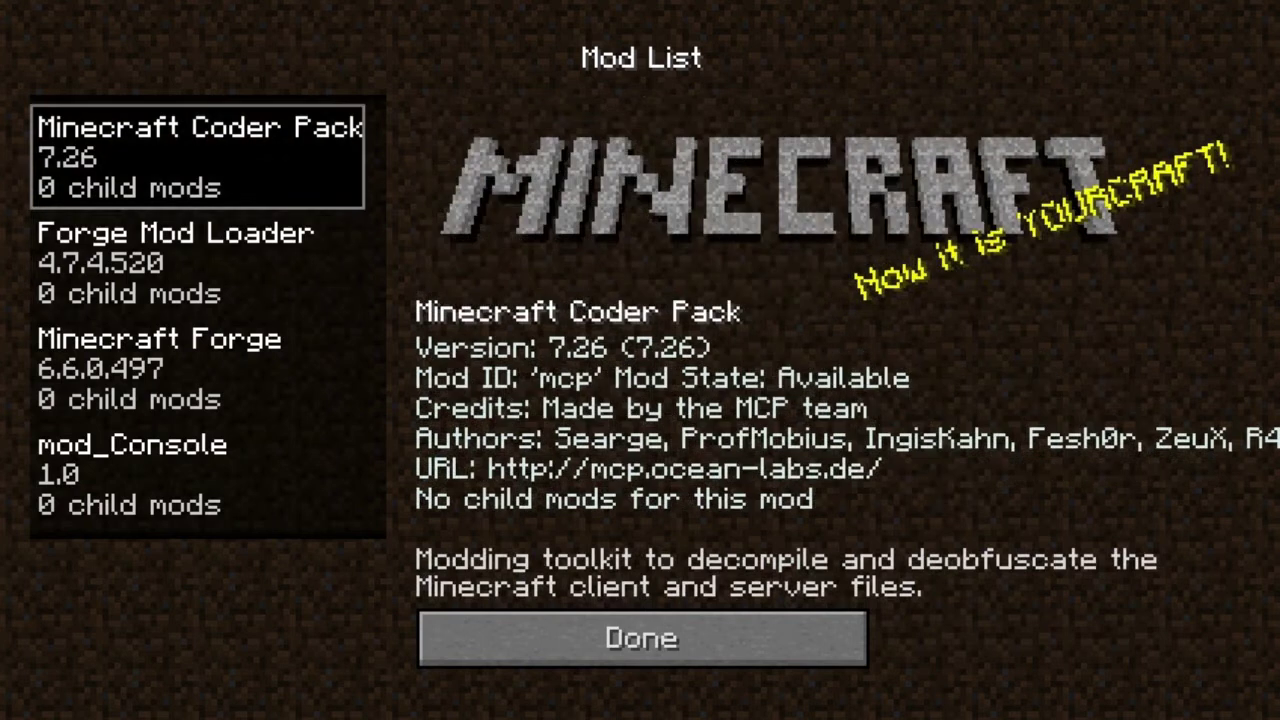
pyautogui.click(198, 368)
pyautogui.click(198, 262)
pyautogui.click(198, 474)
pyautogui.click(198, 368)
pyautogui.click(198, 262)
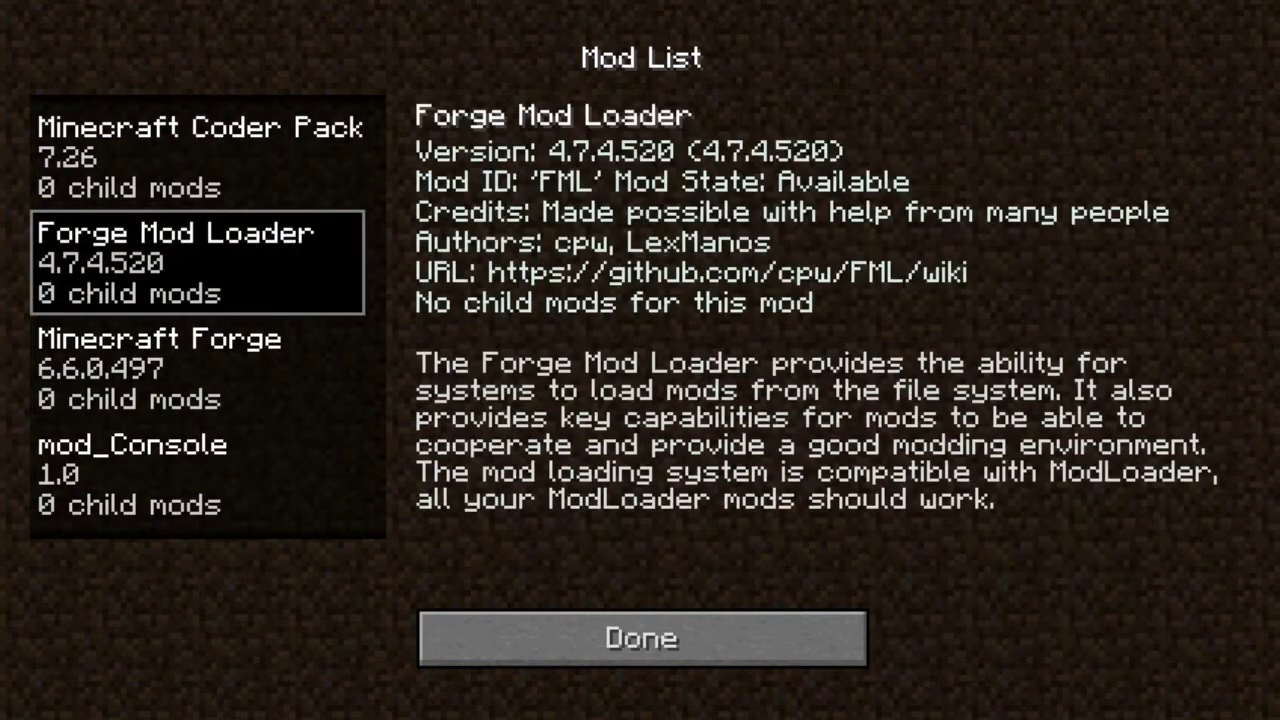
pyautogui.click(198, 157)
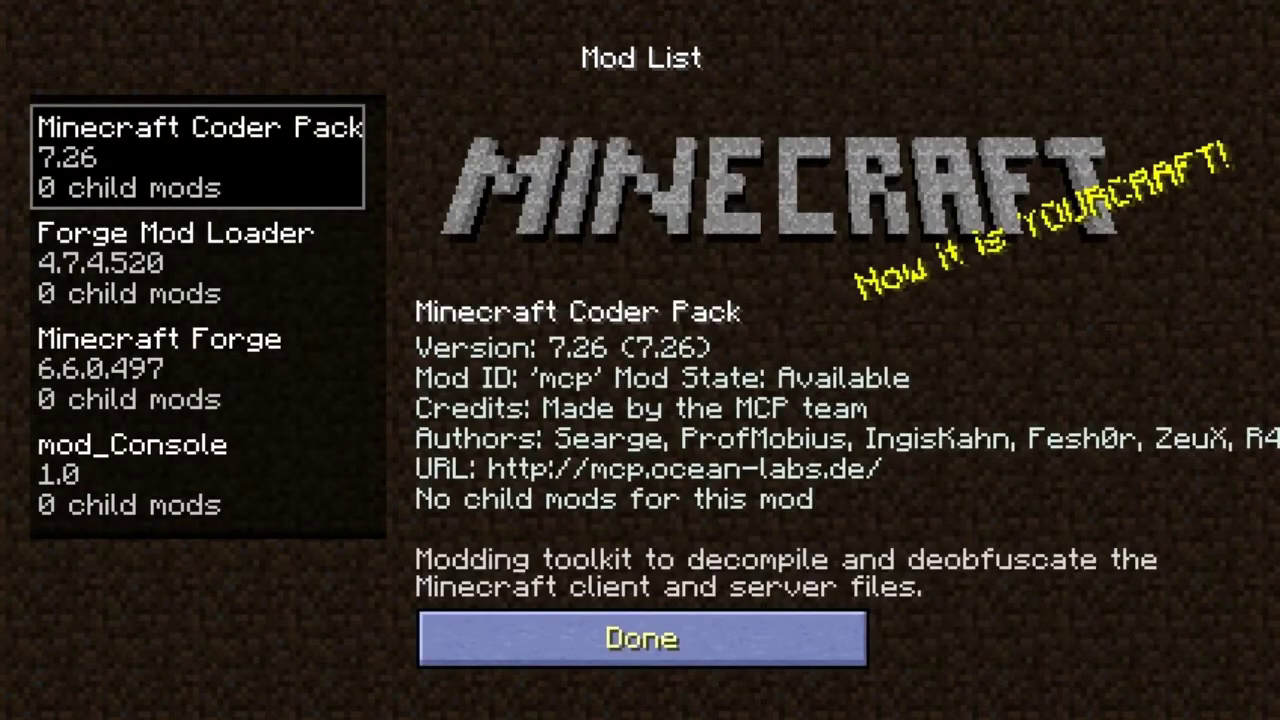
pyautogui.click(642, 638)
# - Create a new singleplayer world named New World in Creative game mode
pyautogui.click(643, 354)
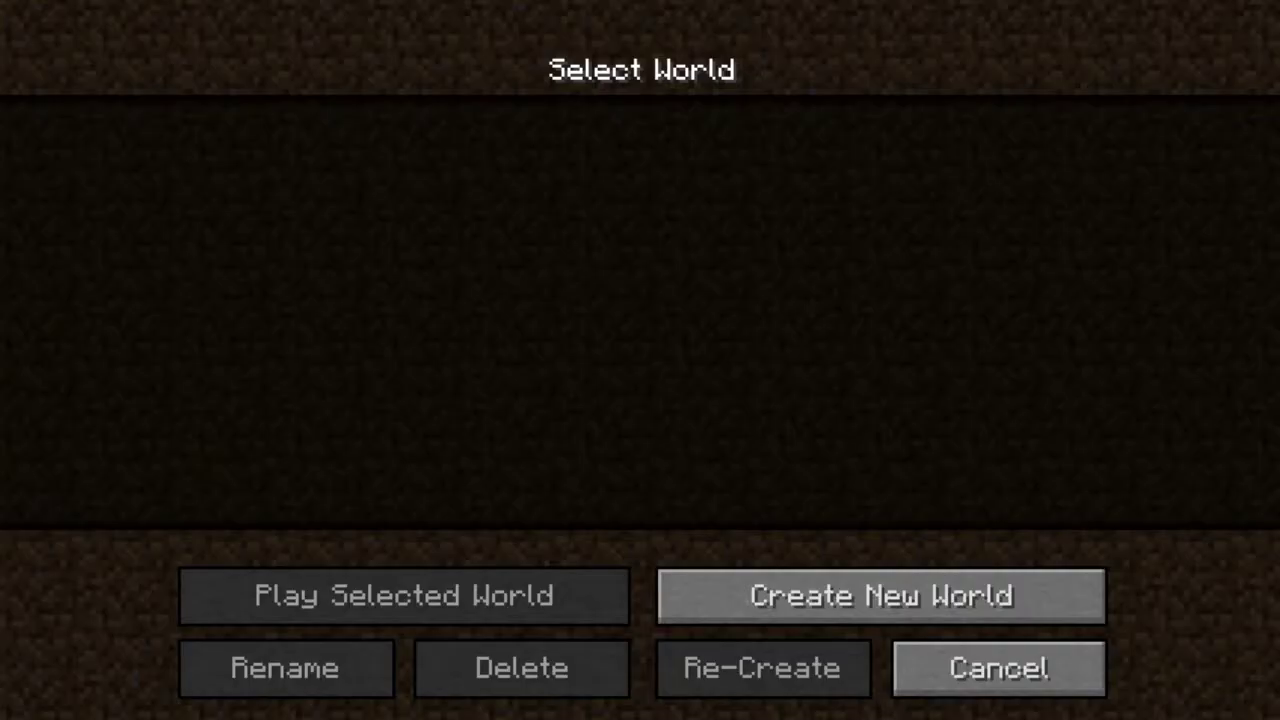
pyautogui.click(760, 596)
pyautogui.click(642, 375)
pyautogui.click(642, 375)
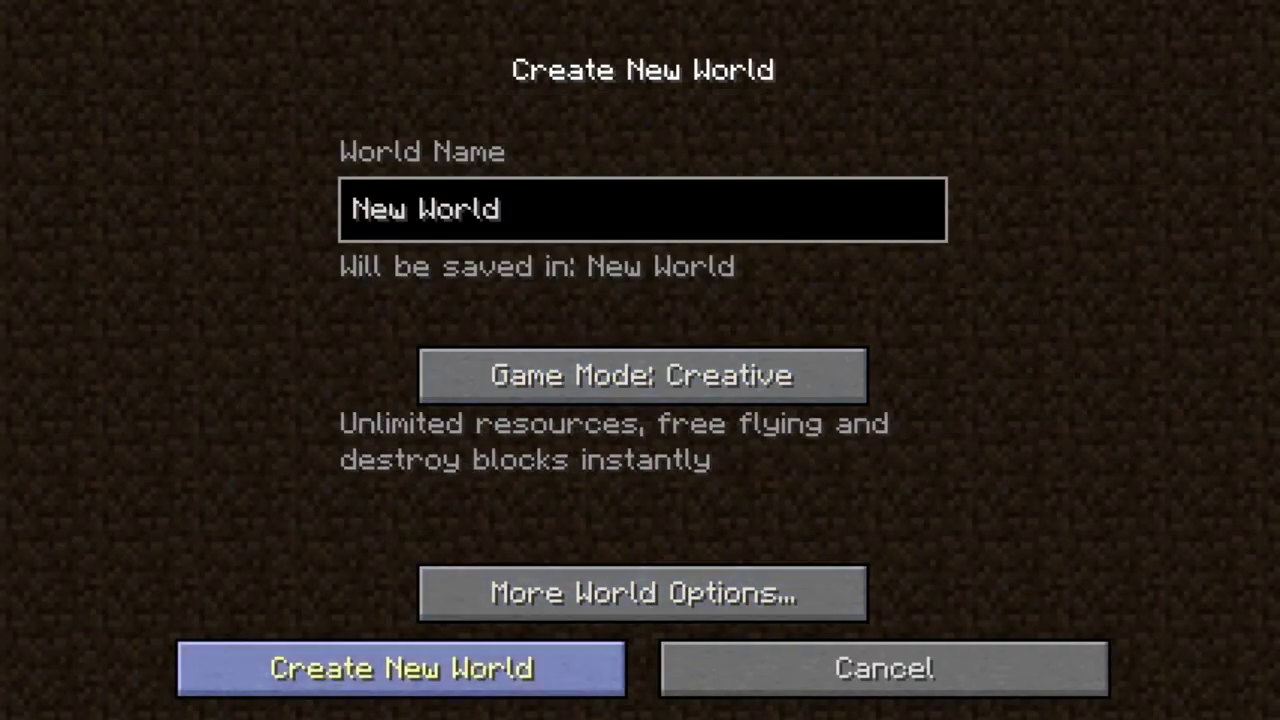
pyautogui.click(401, 668)
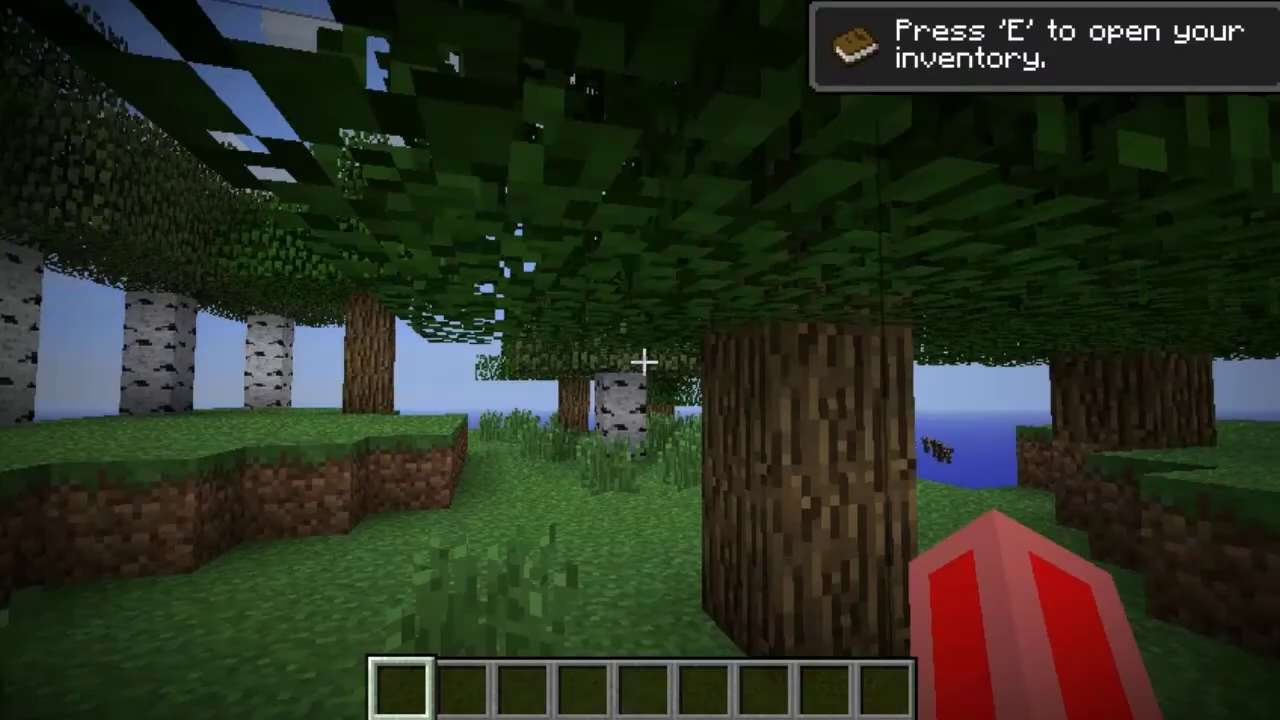
# - Search the creative inventory for "ipod" and place the Ipod and Outside Ipod in the first two hotbar slots
pyautogui.press('w')
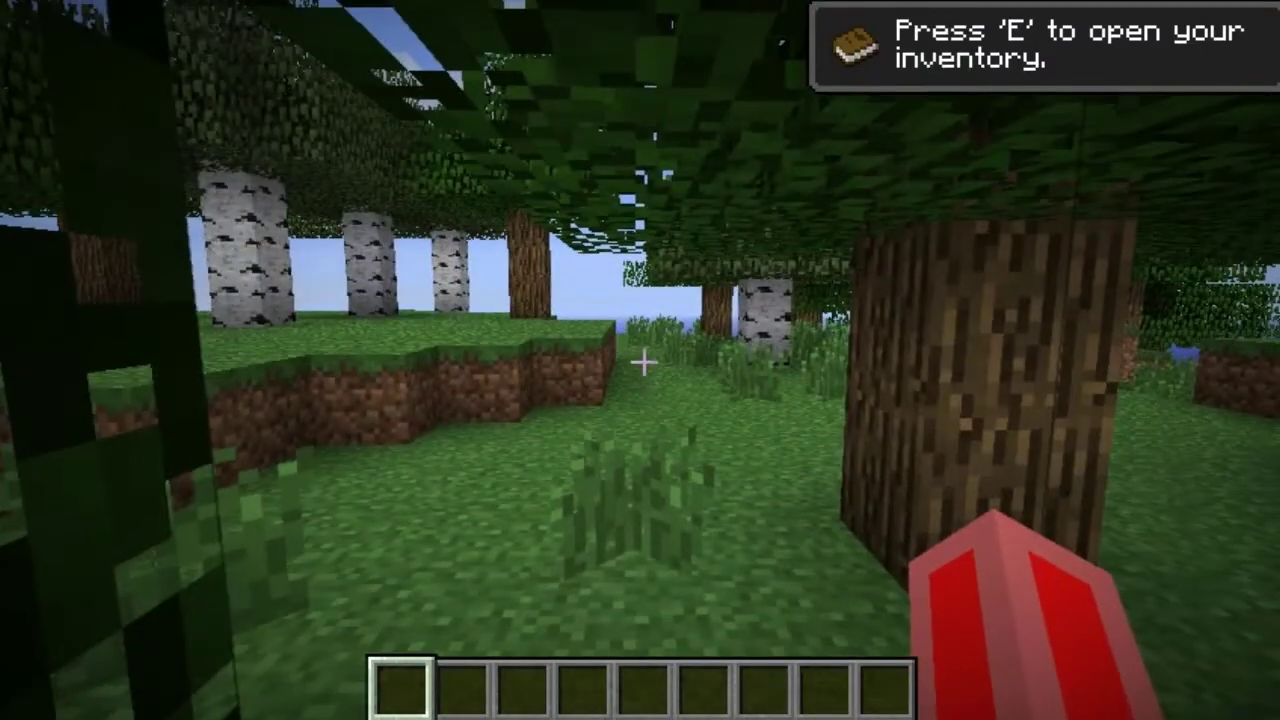
pyautogui.press('e')
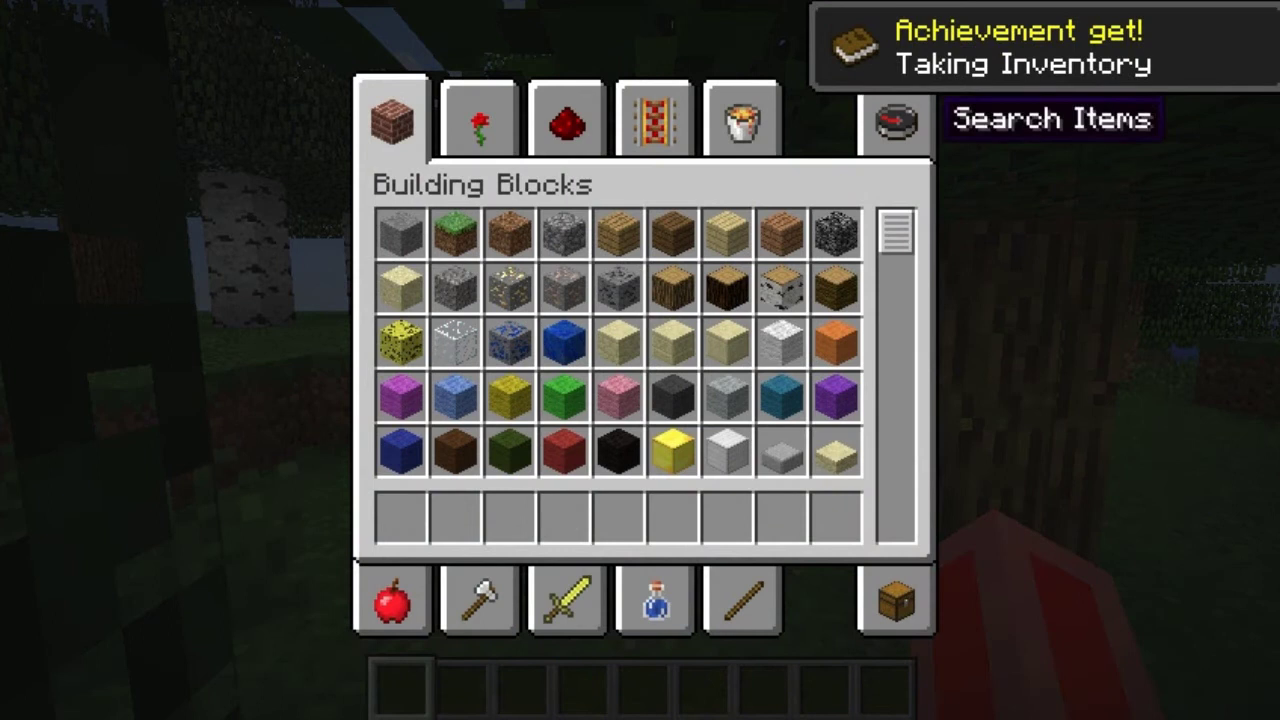
pyautogui.click(900, 122)
pyautogui.write('ipod')
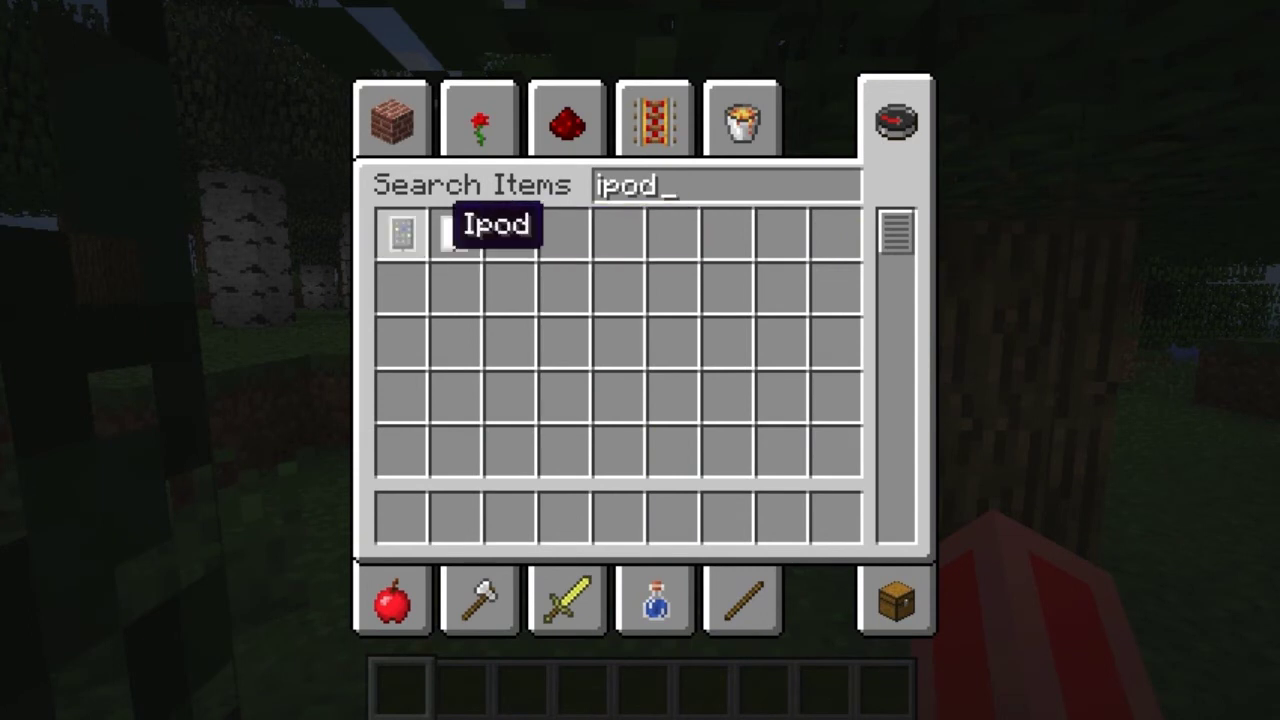
pyautogui.click(402, 233)
pyautogui.click(400, 517)
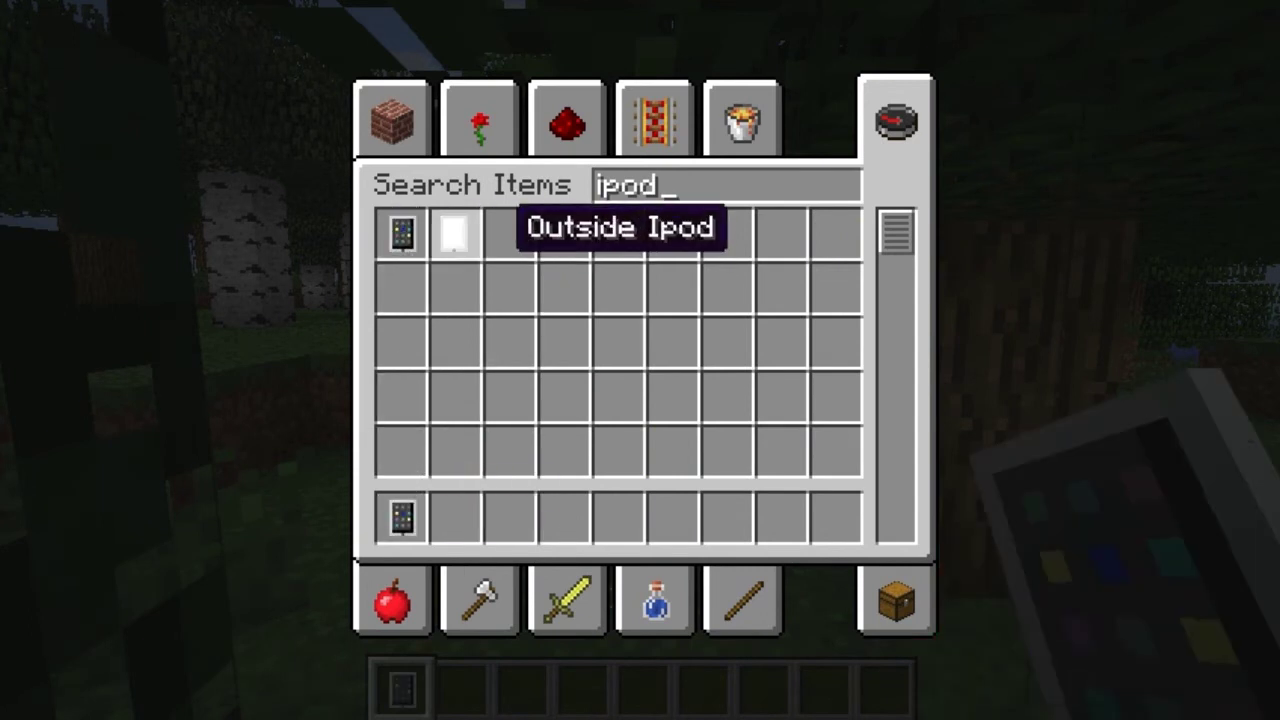
pyautogui.click(454, 233)
pyautogui.click(457, 514)
# - Clear the item search, check the player's own inventory slots, and close the inventory
pyautogui.press('BackSpace')
pyautogui.press('BackSpace')
pyautogui.press('BackSpace')
pyautogui.press('BackSpace')
pyautogui.write('e')
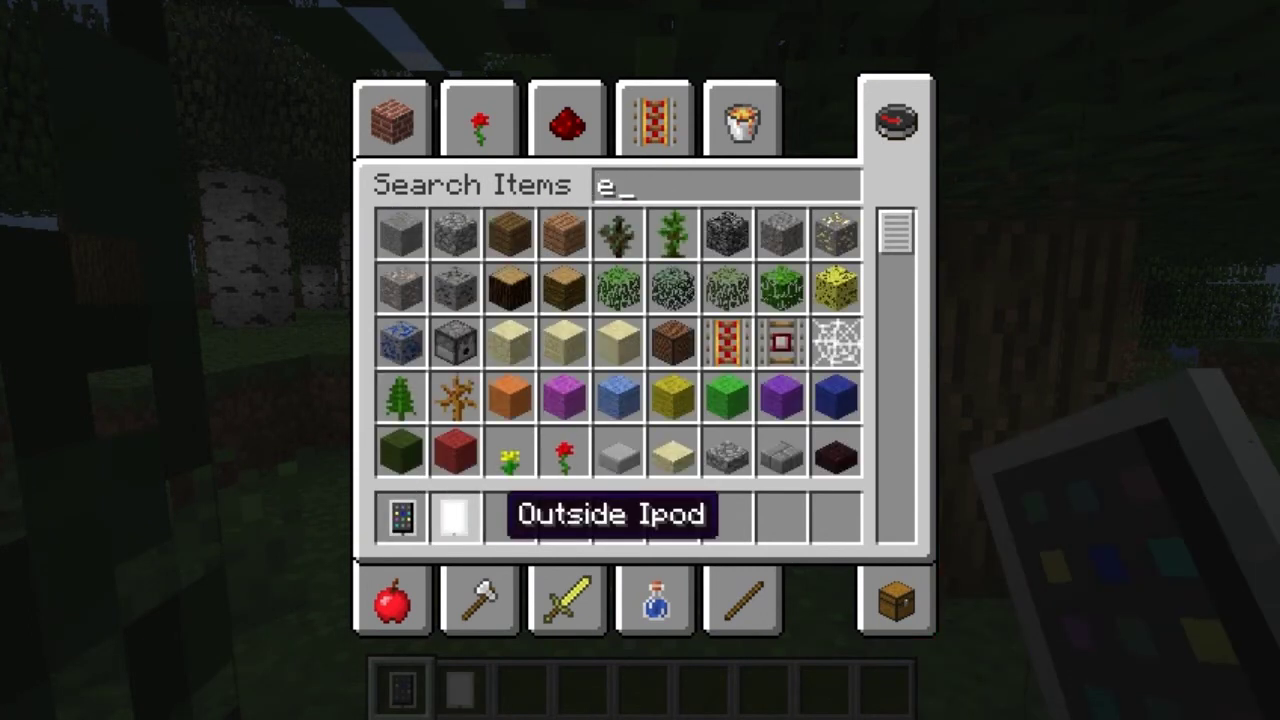
pyautogui.press('Escape')
pyautogui.press('e')
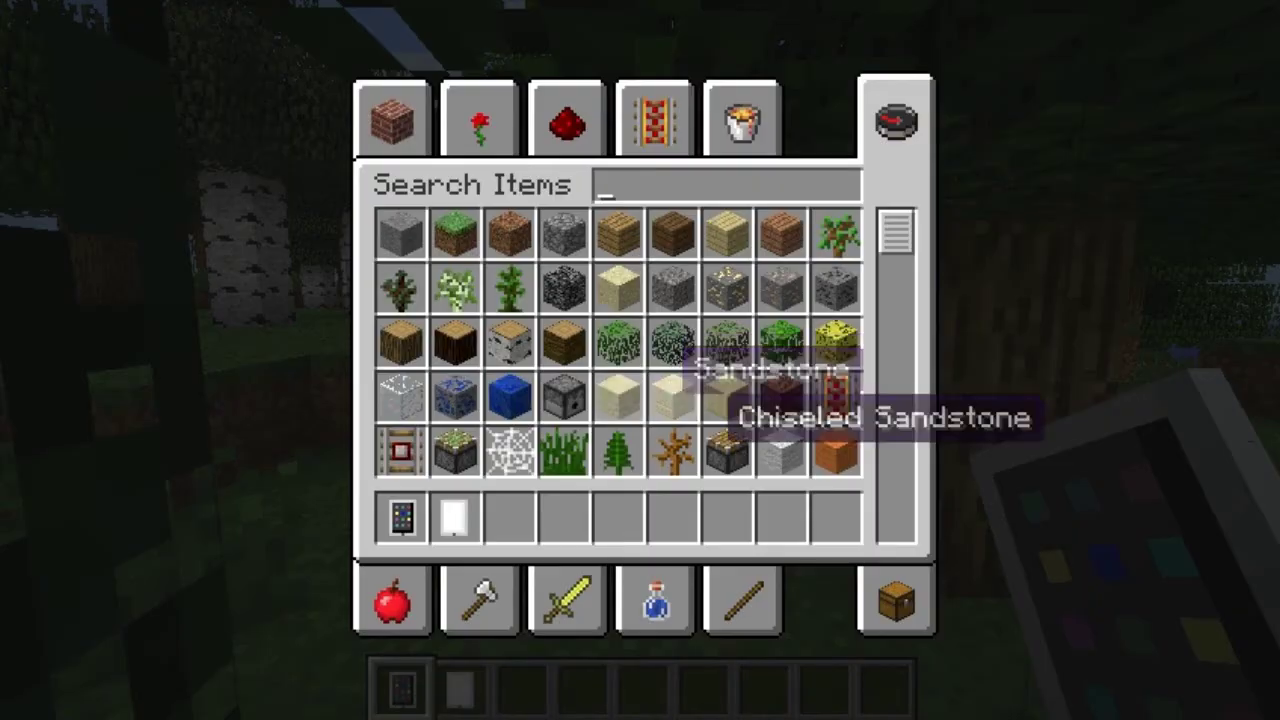
pyautogui.click(895, 598)
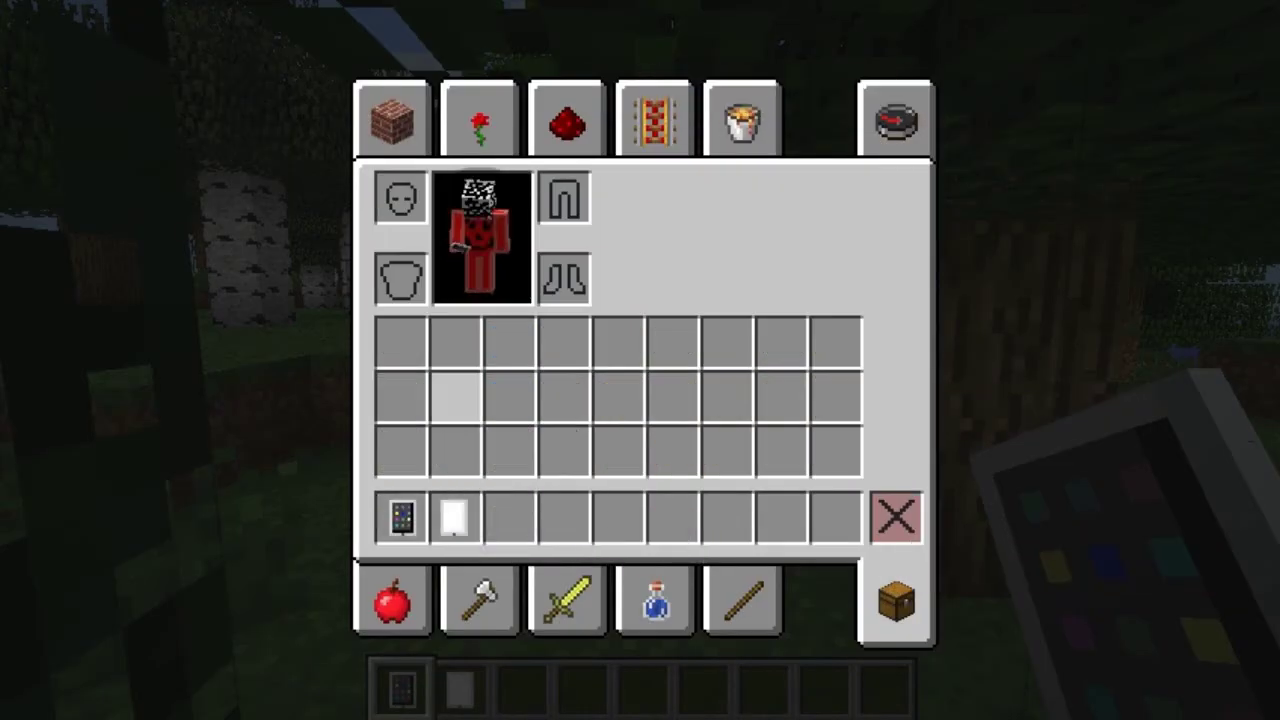
pyautogui.press('e')
# - Walk toward the dirt ledge with the Ipod in hand and break a grass block in it
pyautogui.press('w')
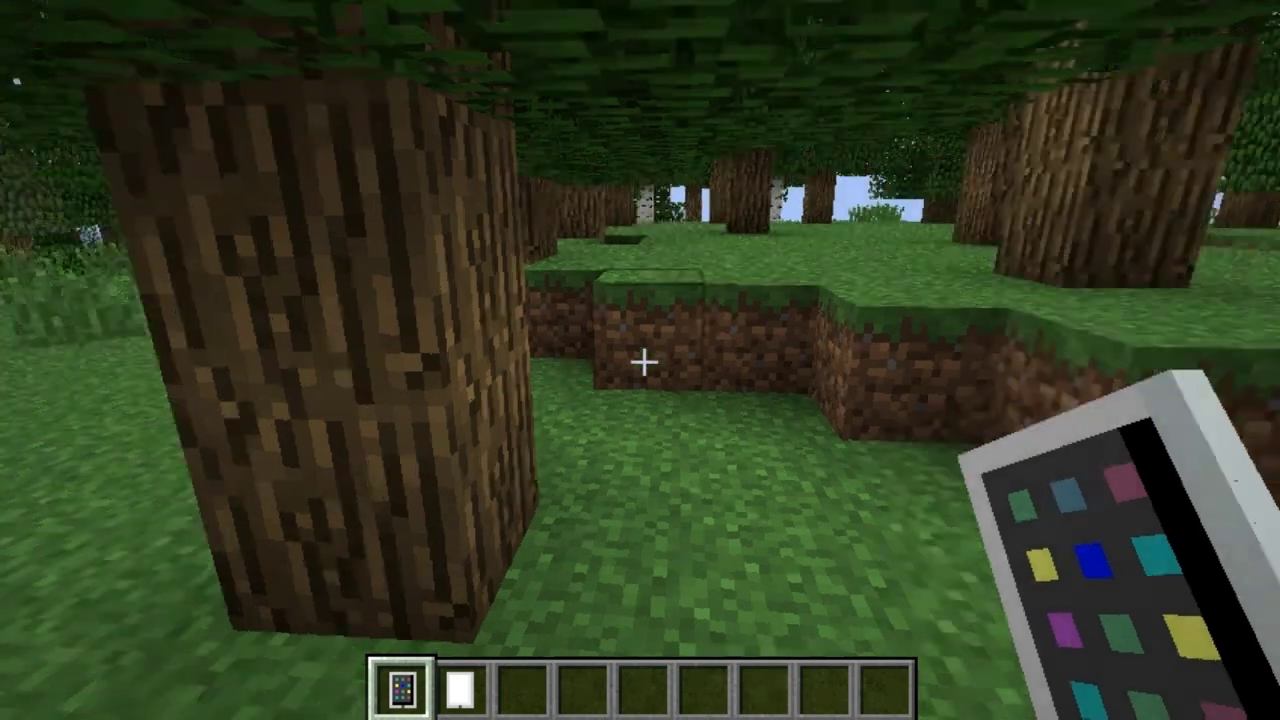
pyautogui.click(644, 362)
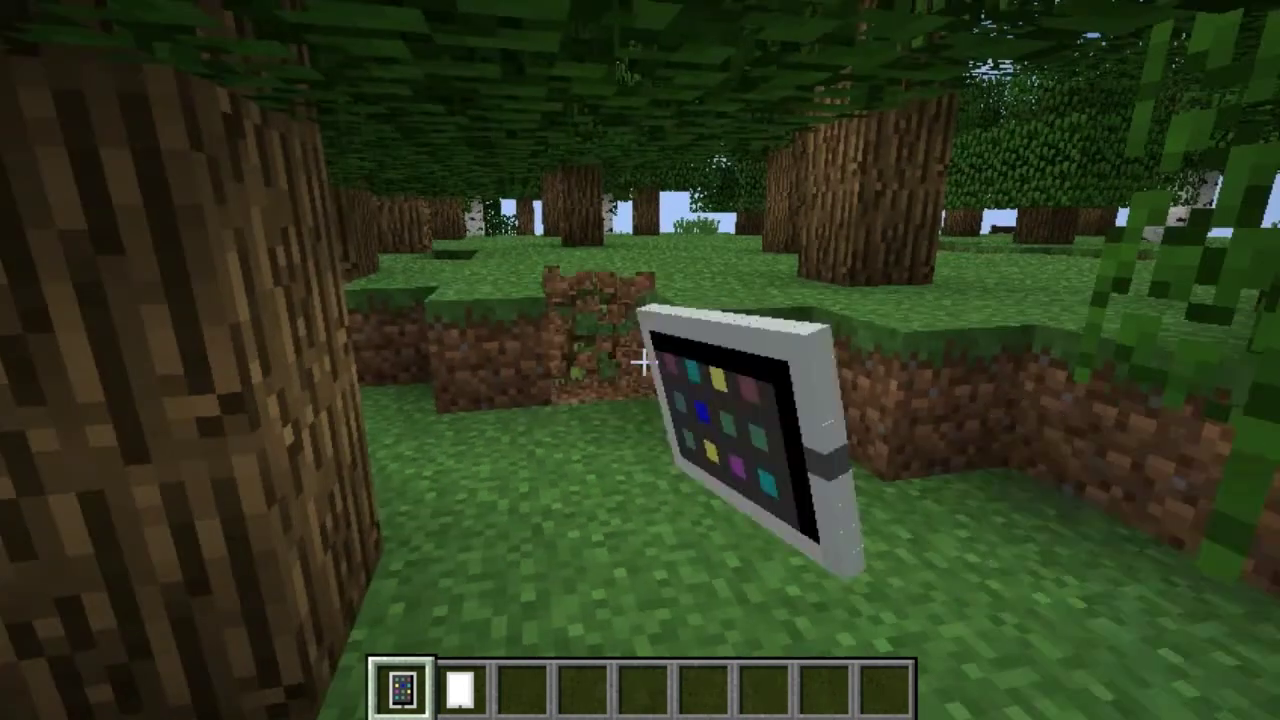